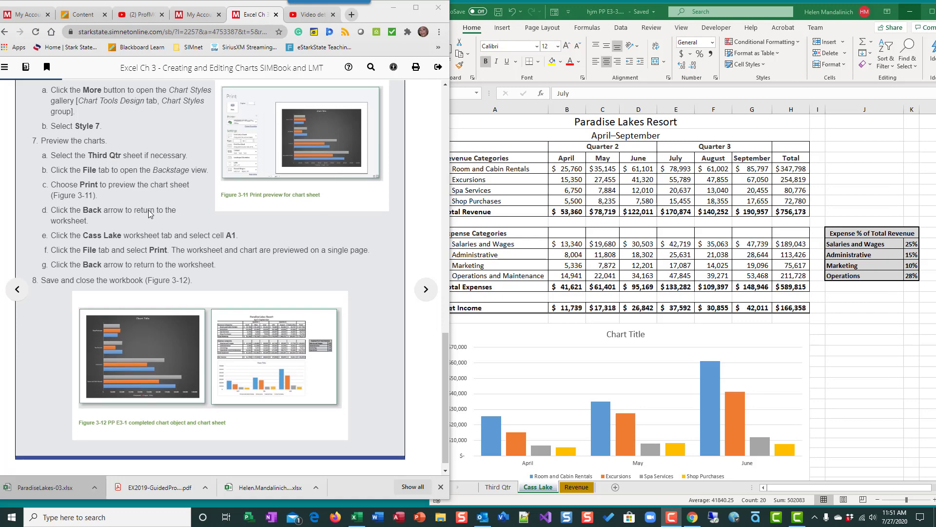
Advance the SIMbook to the Pause & Practice: Excel 3-2 project instructions
click(412, 291)
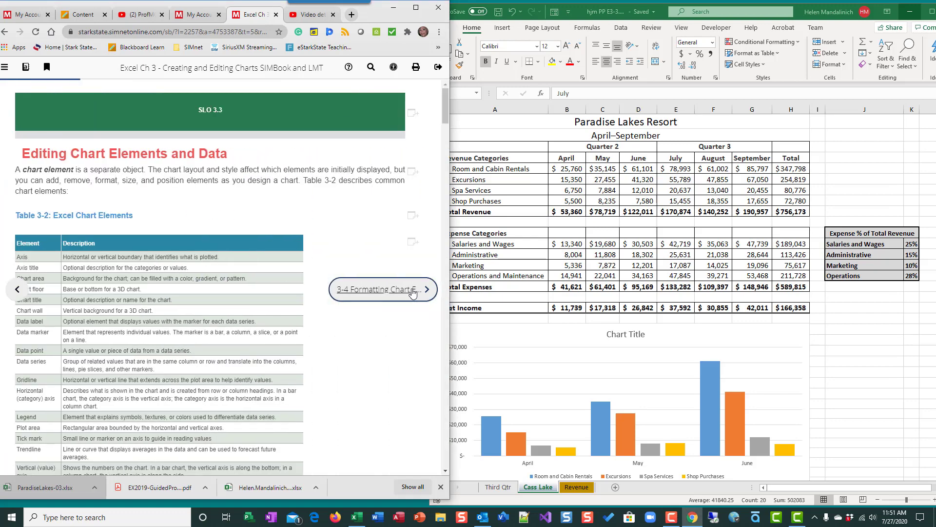
click(412, 291)
click(412, 291)
click(412, 291)
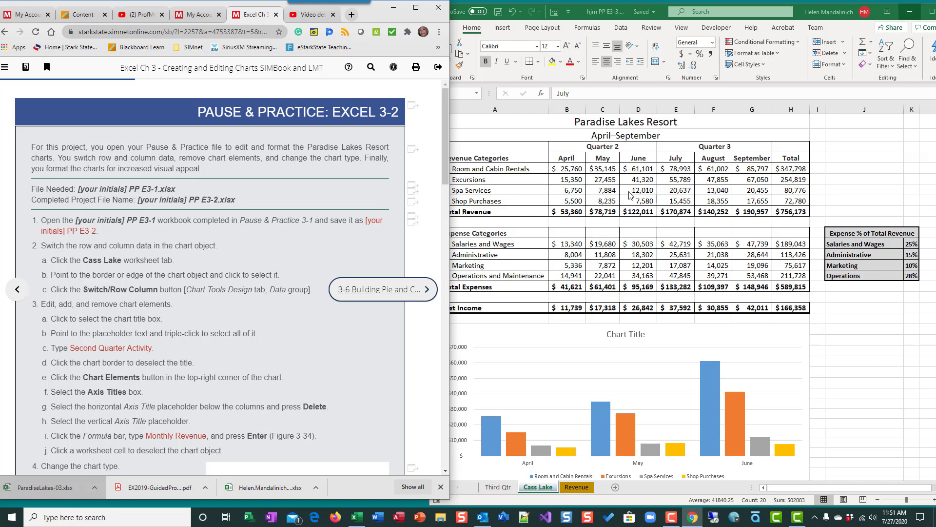
Switch the row and column data of the column chart on the Cass Lake sheet
click(840, 369)
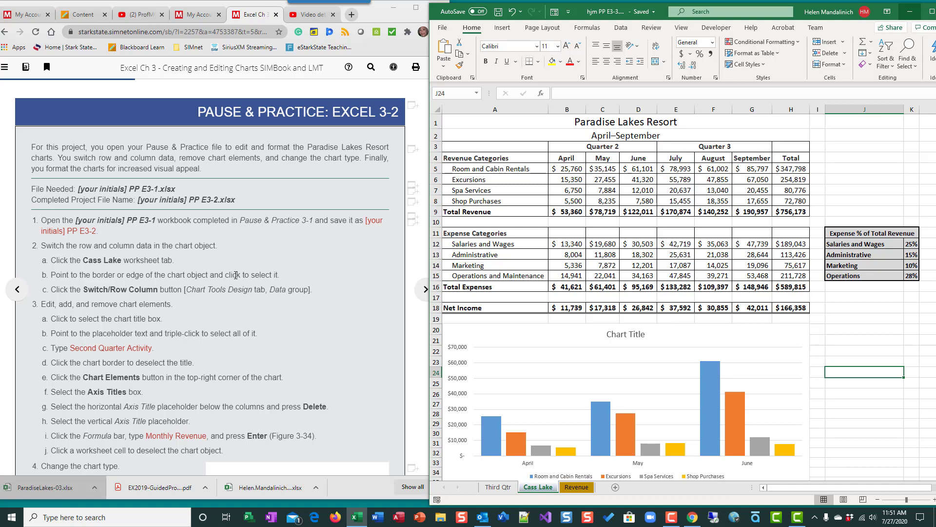
scroll(237, 277, down, 2)
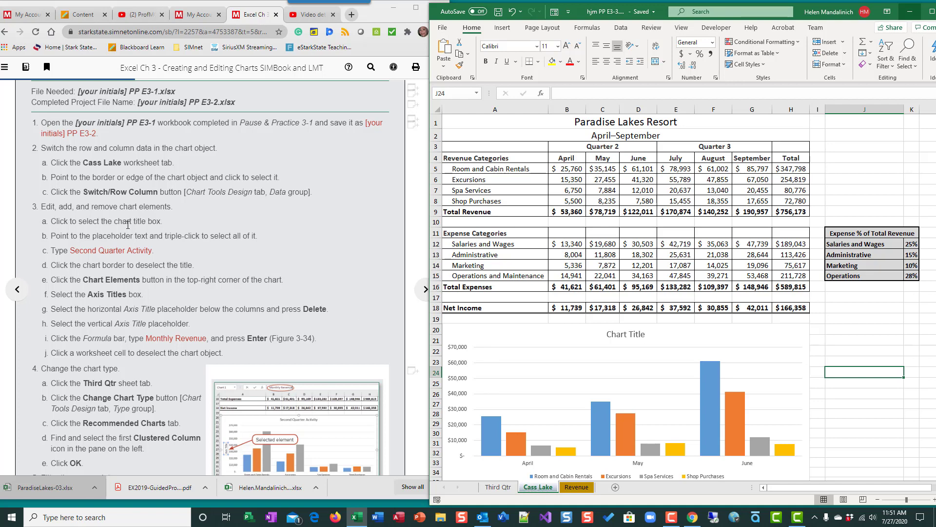
scroll(630, 378, down, 2)
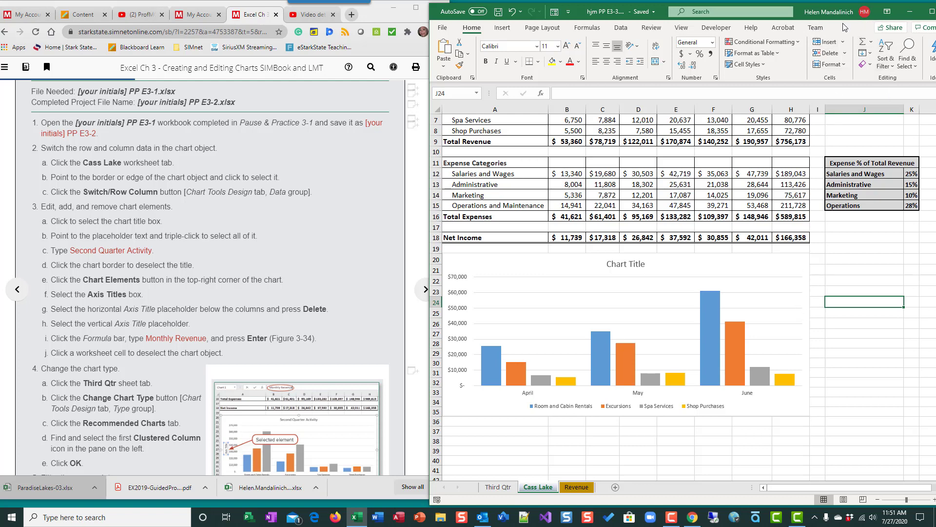
click(799, 272)
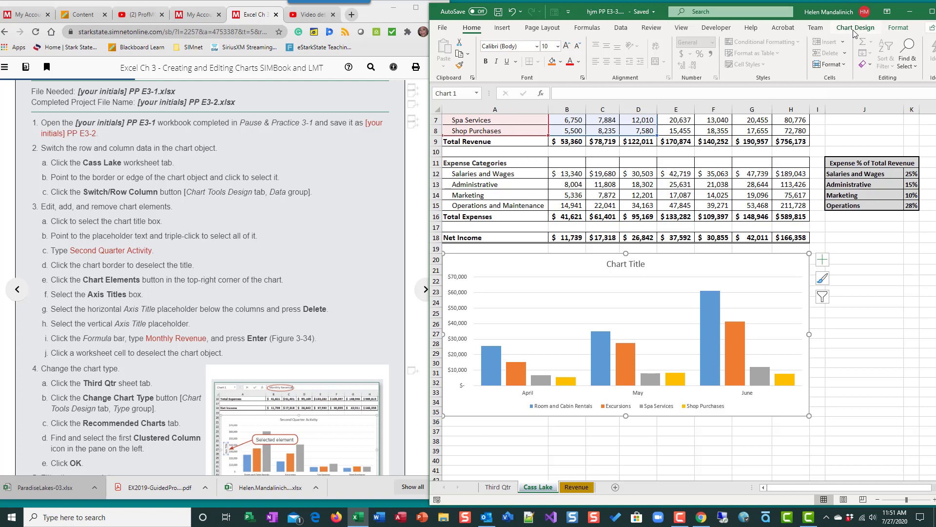
click(875, 385)
click(780, 295)
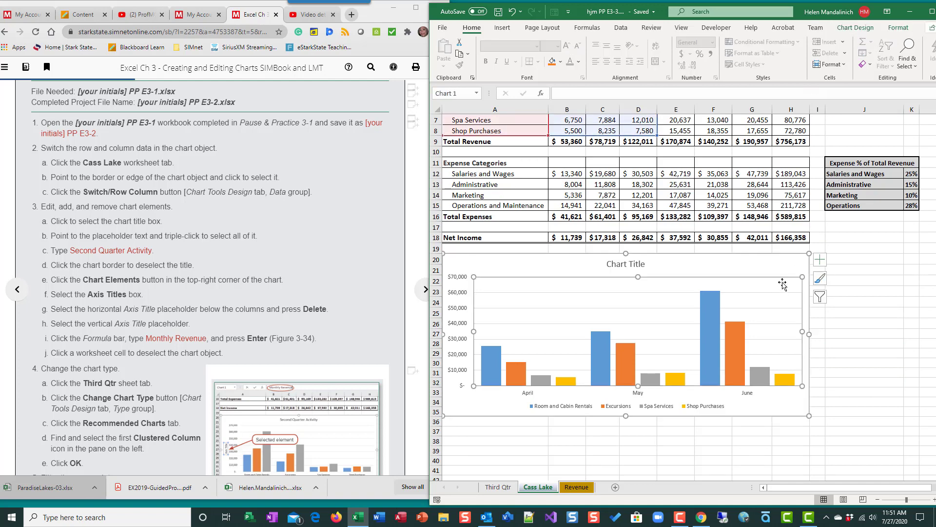
click(860, 29)
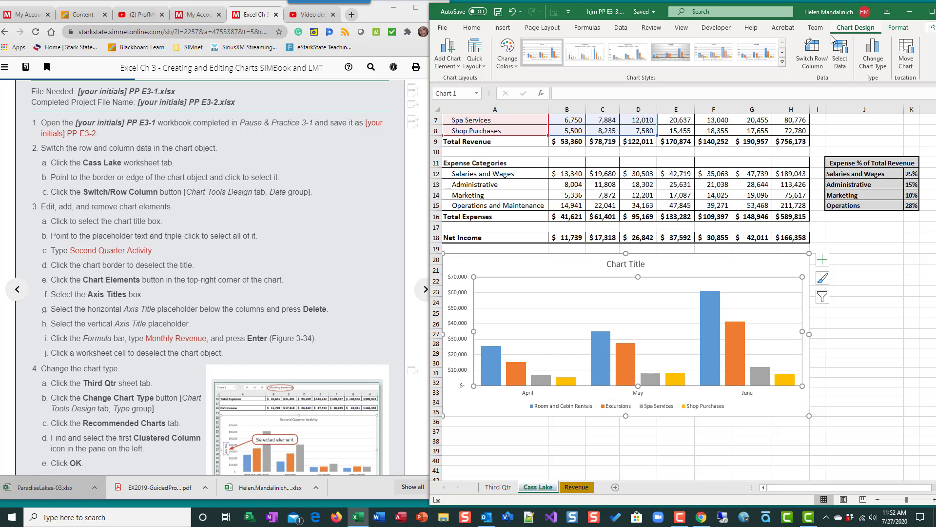
click(810, 61)
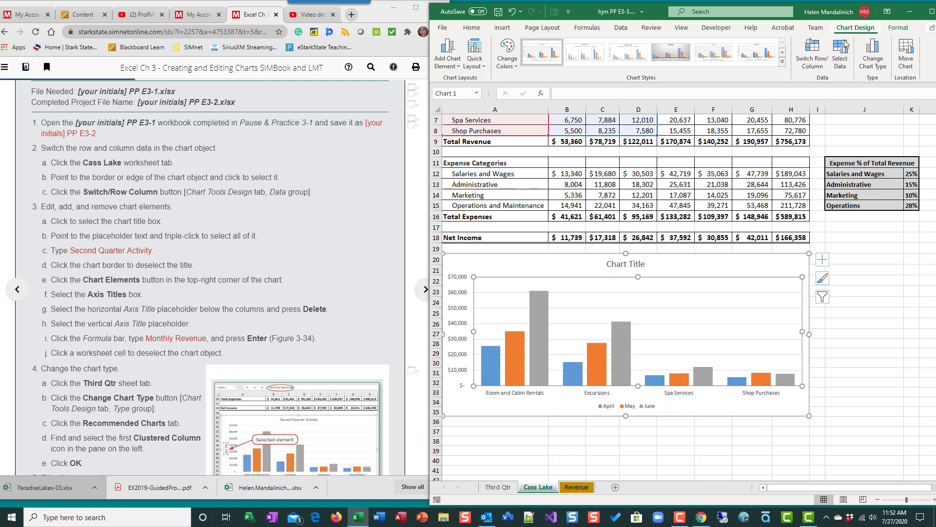
Switch the chart's row and column data back and forth to compare both arrangements, ending with the months as series
click(812, 48)
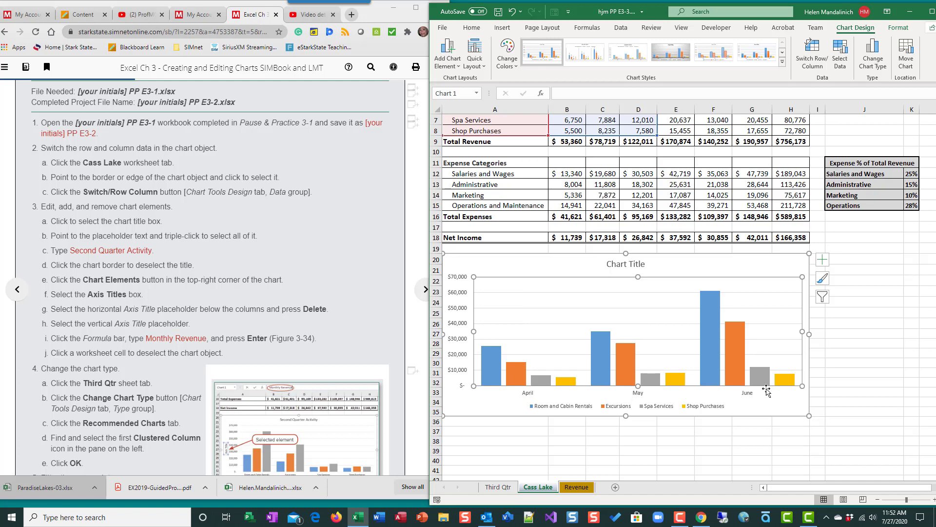
click(828, 49)
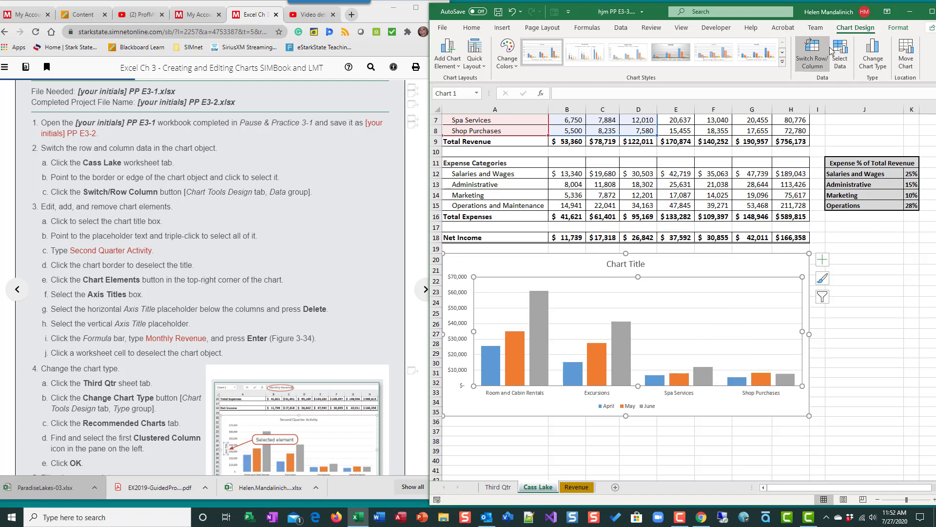
click(830, 50)
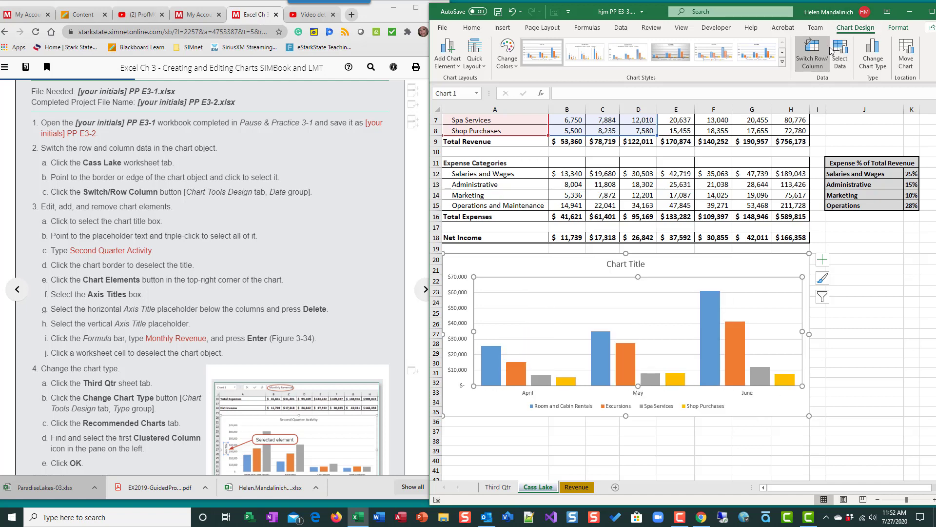
click(830, 50)
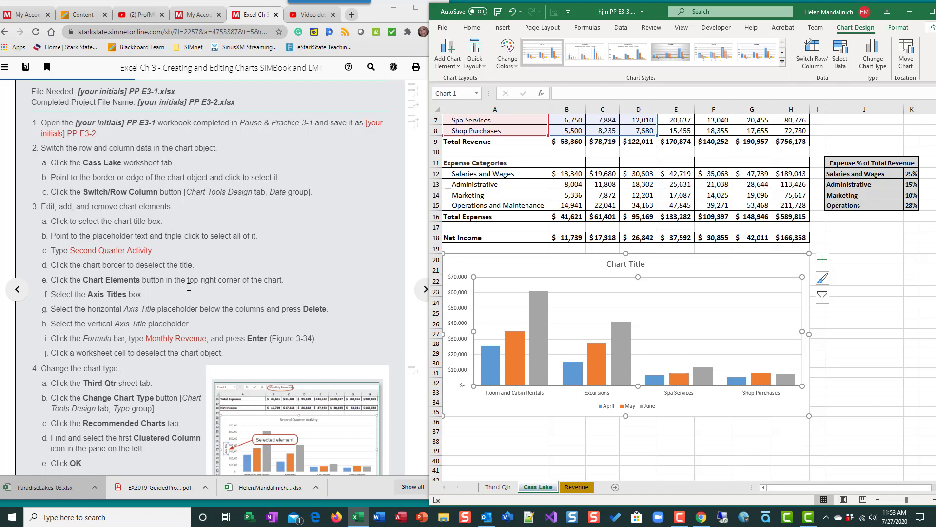
Select the chart's title, value axis, plot area and May series in turn to examine the chart elements
scroll(187, 296, down, 2)
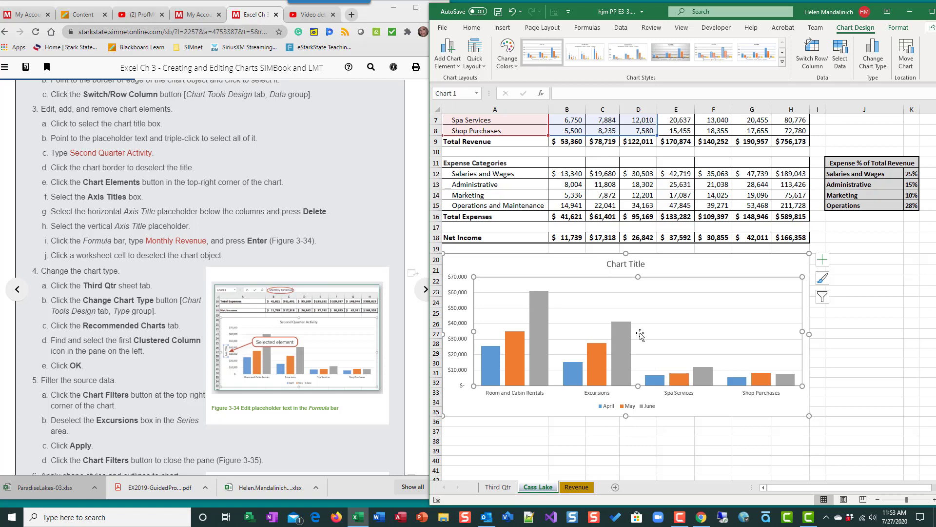
click(629, 266)
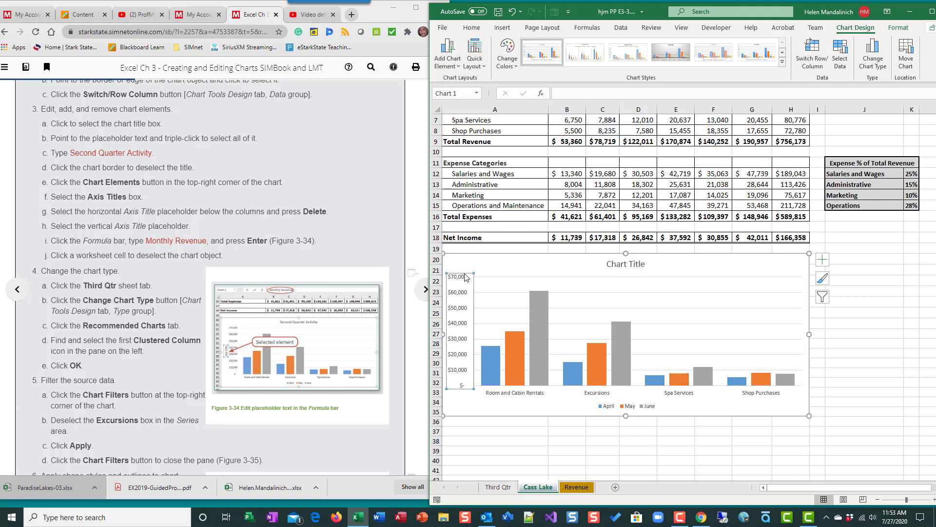
click(466, 276)
click(504, 278)
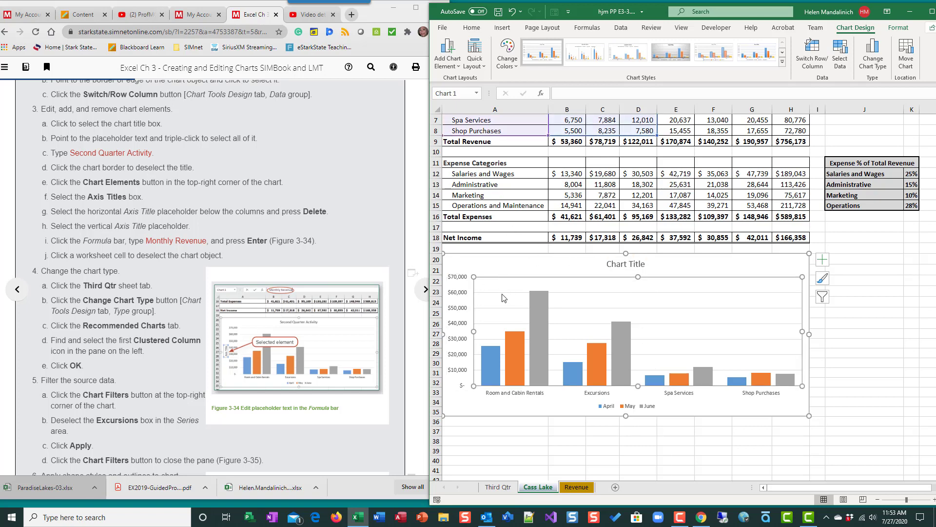
click(504, 323)
click(511, 347)
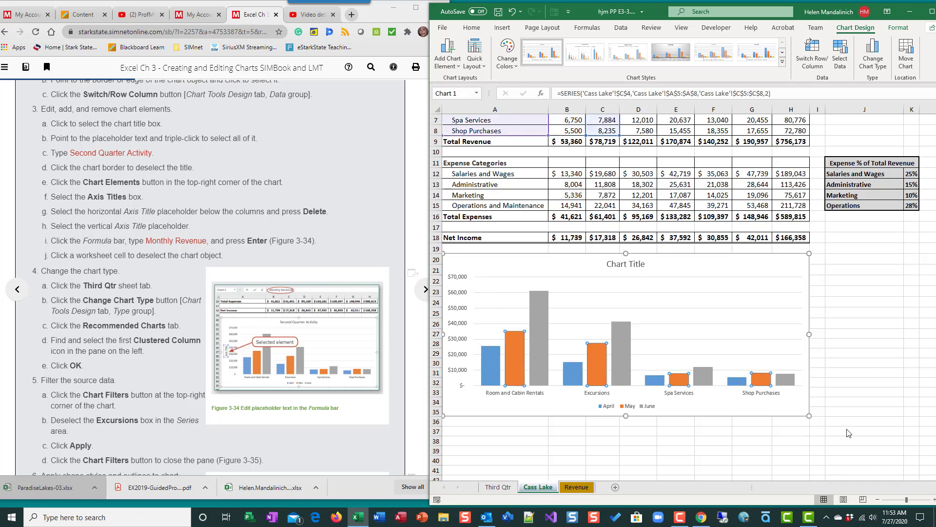
Move the workbook window so its full width fits on screen, and close the plot area formatting options
double_click(771, 344)
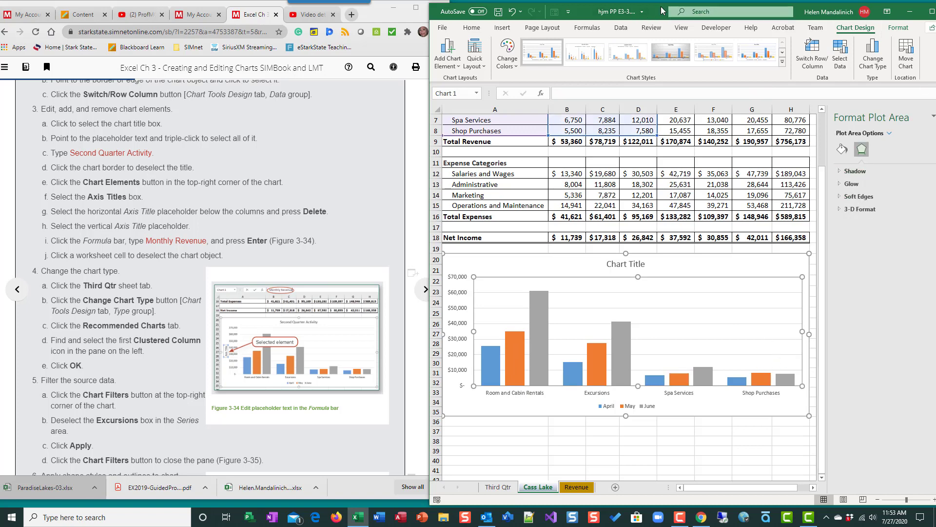
drag(661, 10, 627, 10)
click(906, 112)
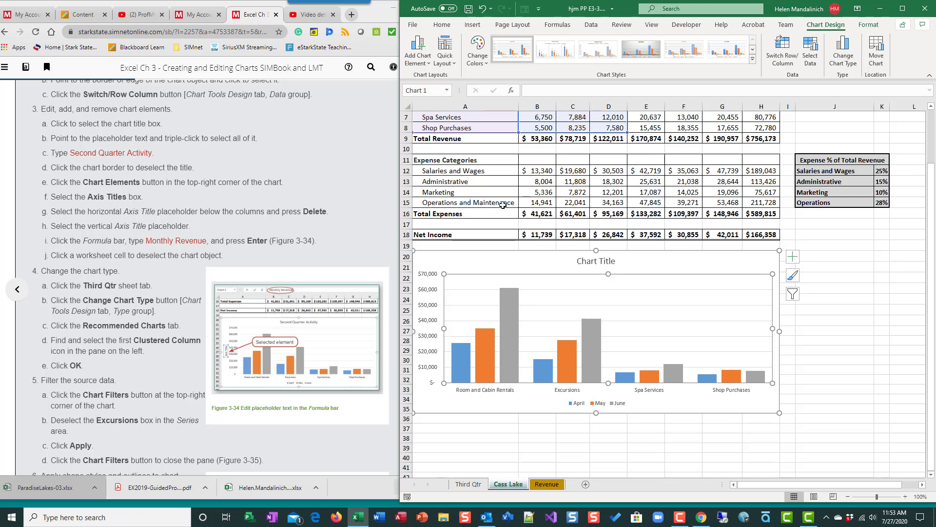
Replace the chart title placeholder with "Second Quarter Activity" and deselect the title
click(591, 262)
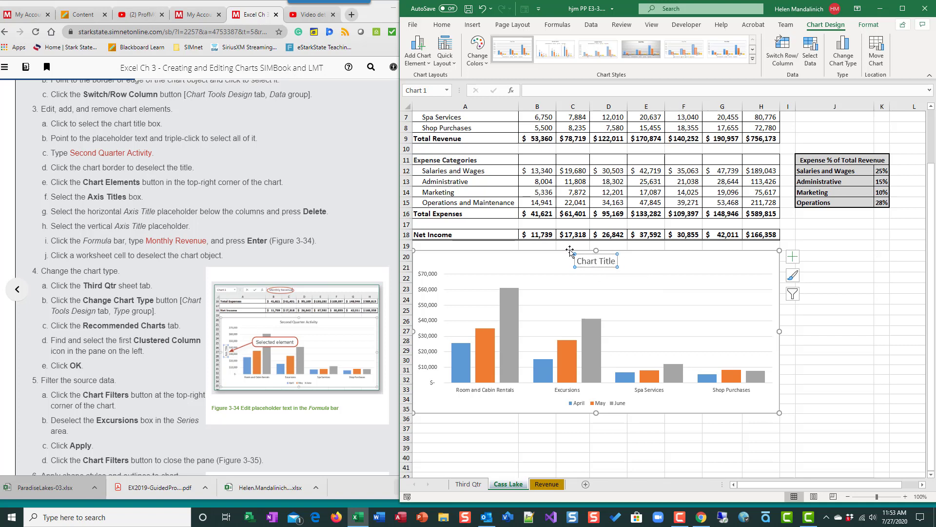
triple_click(598, 262)
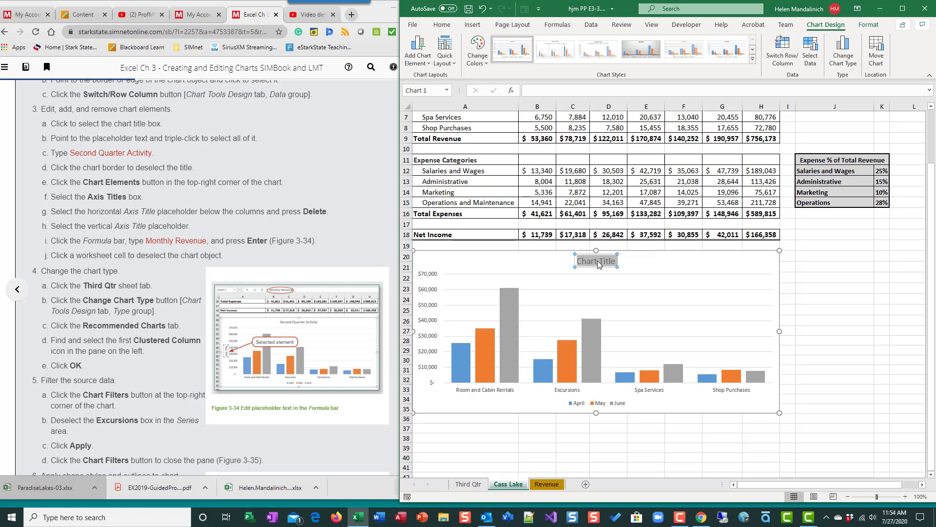
text(Second)
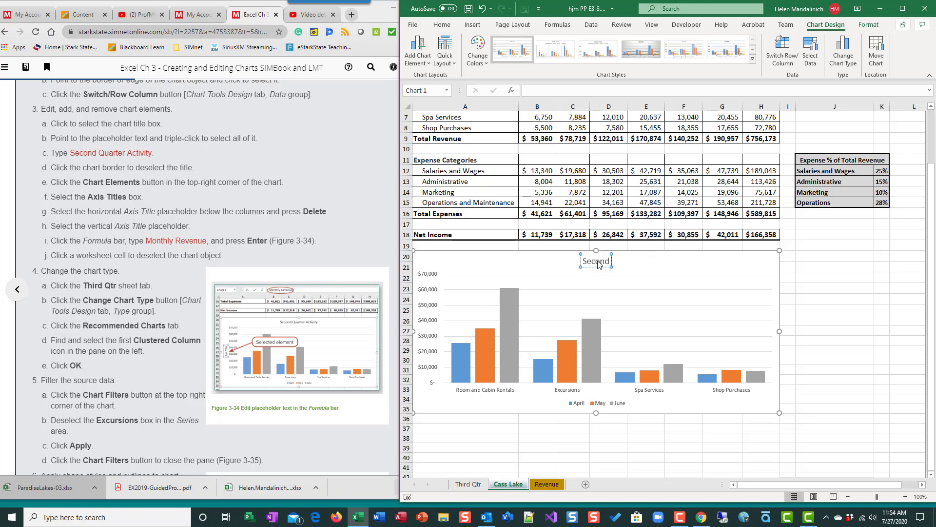
text( Quarter Acti)
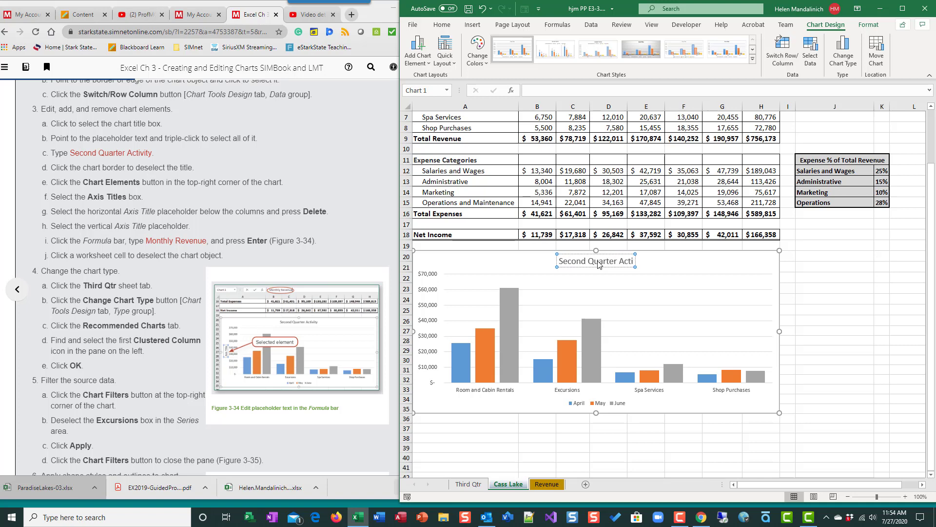
text(vity)
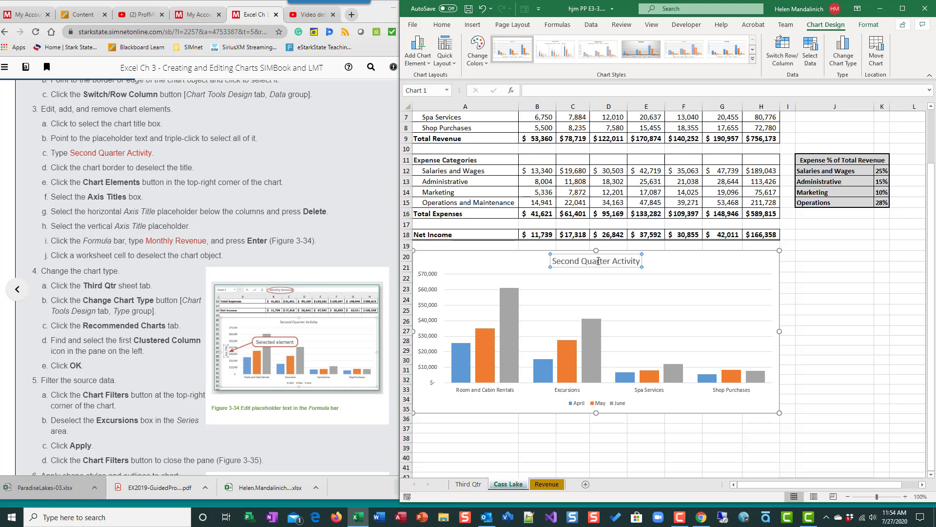
click(668, 268)
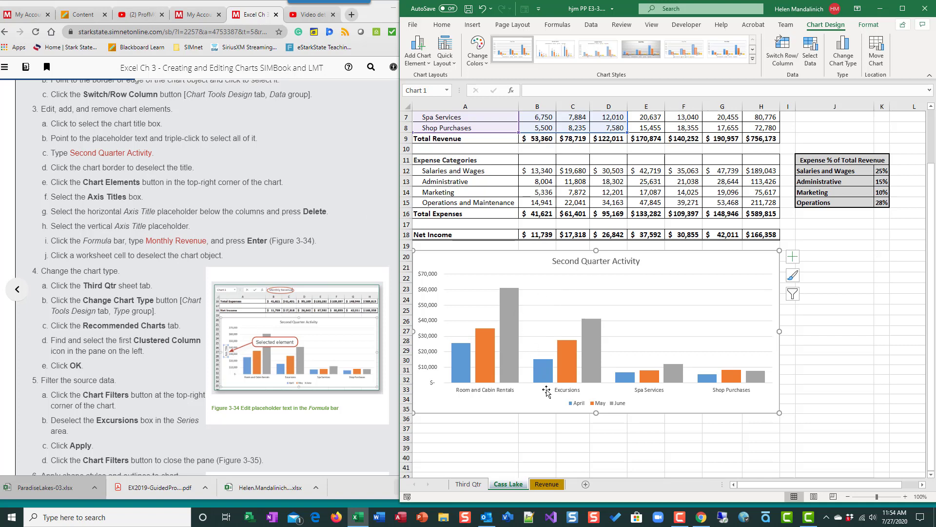
Try adding both axis titles to the Second Quarter Activity chart, and remove them again
click(793, 260)
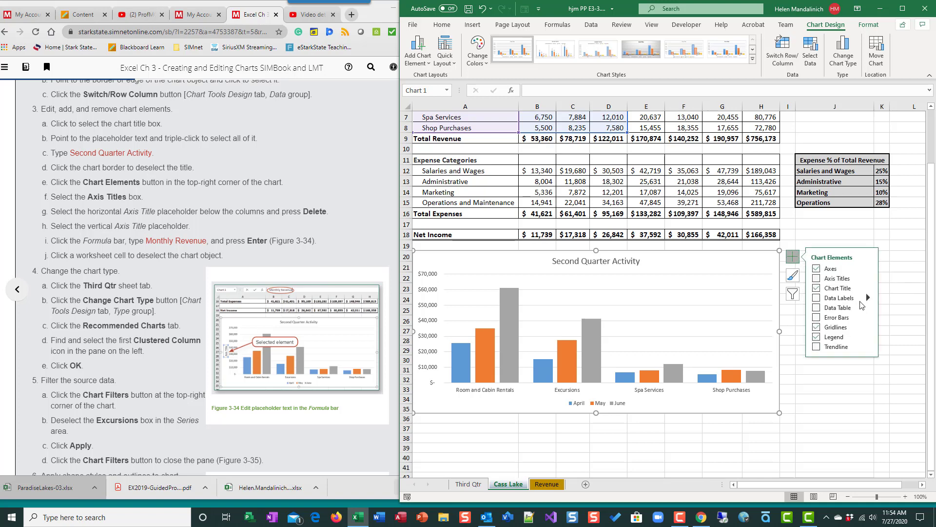
click(816, 279)
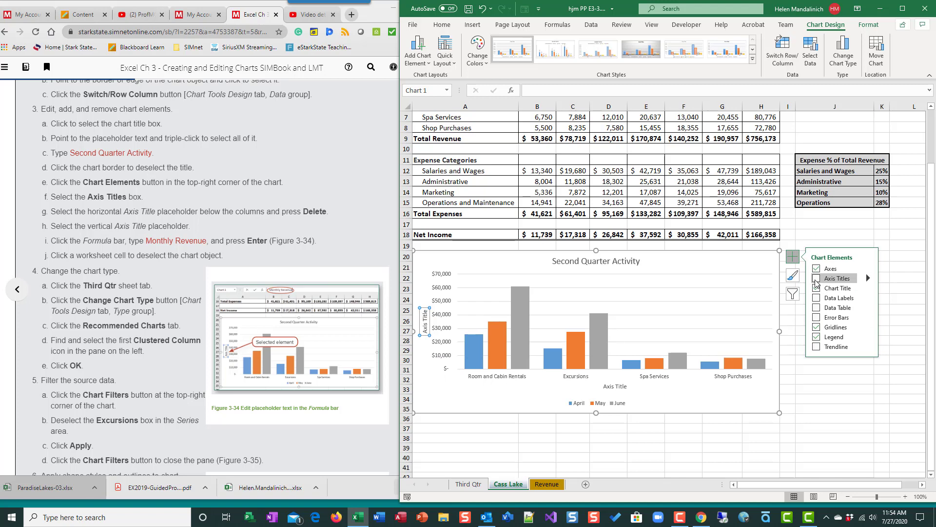
click(816, 281)
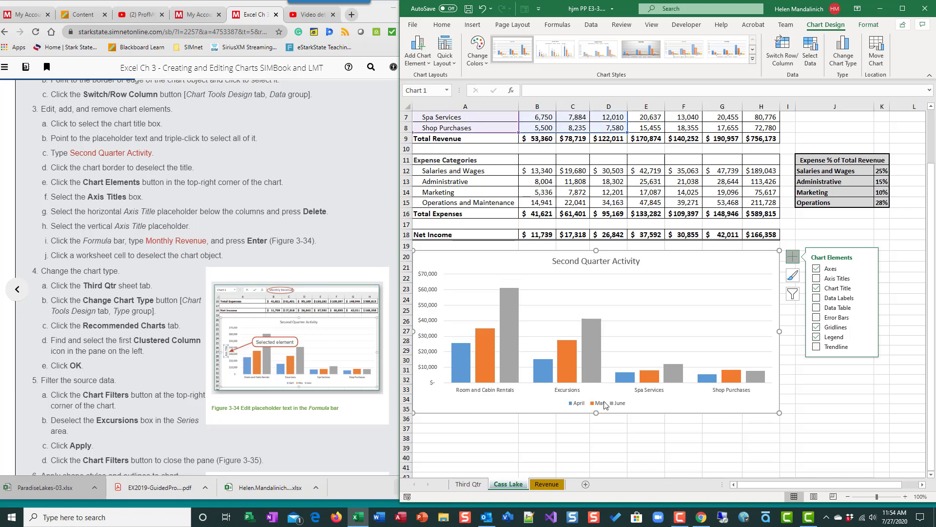
click(817, 278)
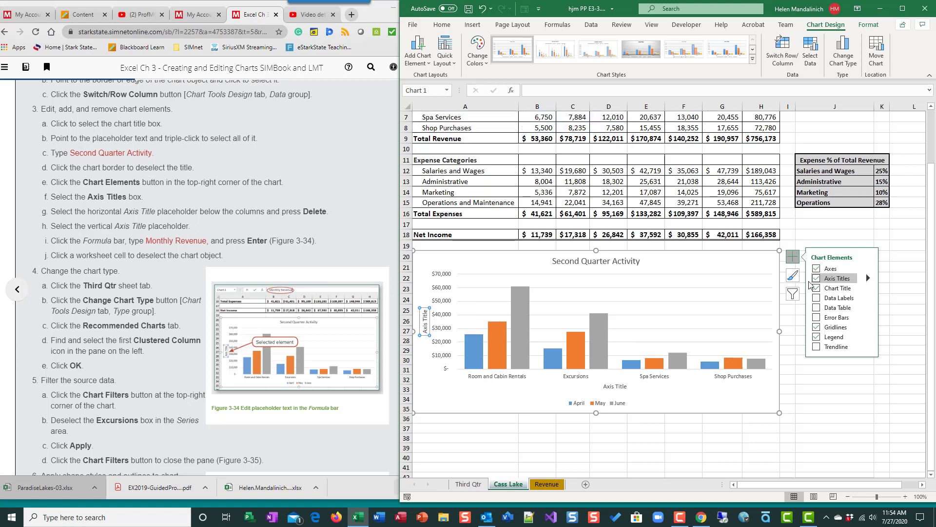
click(620, 386)
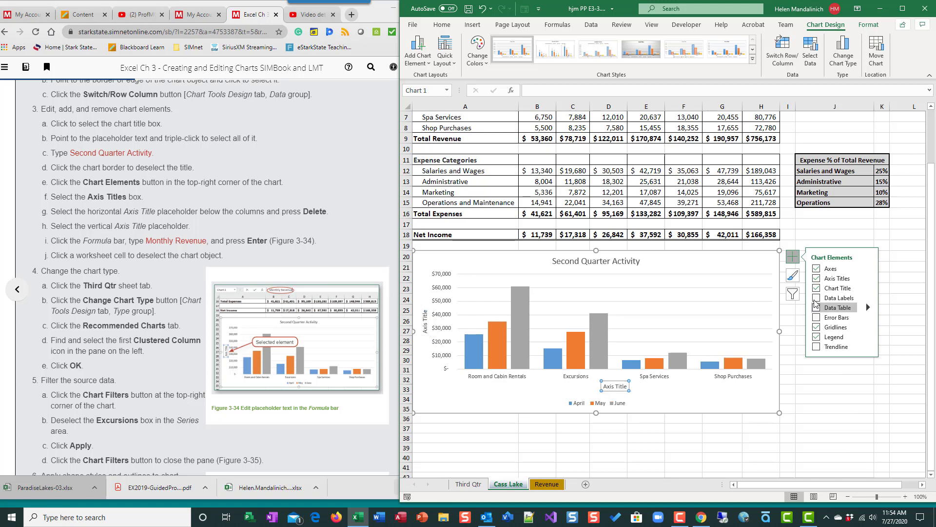
click(817, 279)
click(816, 279)
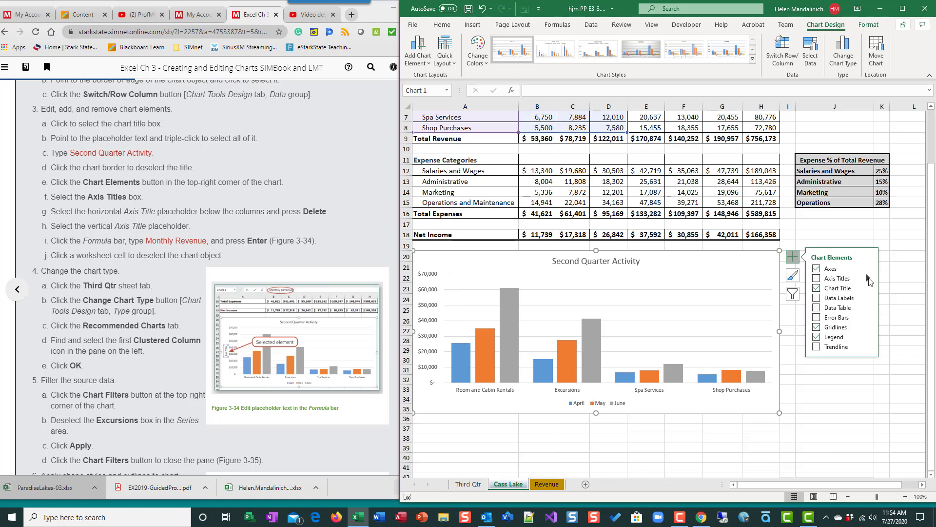
Add only a primary vertical axis title to the Second Quarter Activity chart, then reselect the chart
click(868, 279)
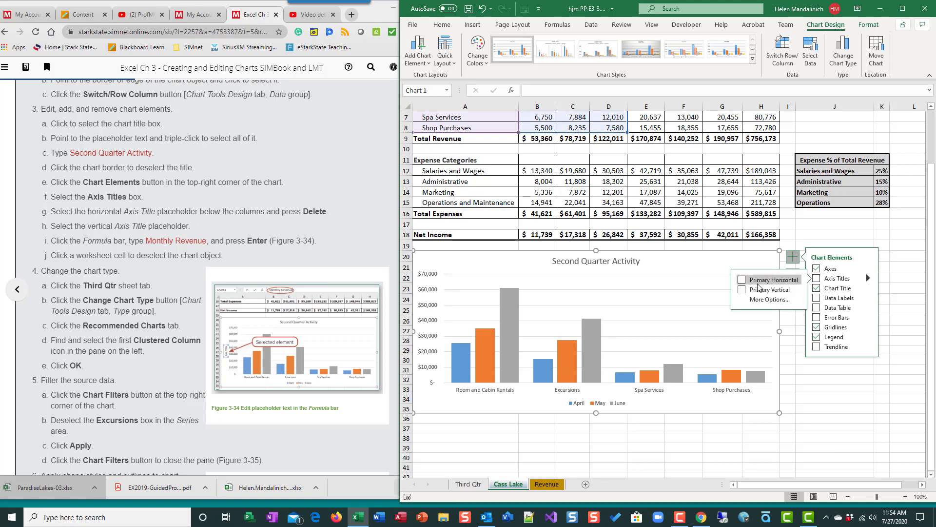
click(741, 289)
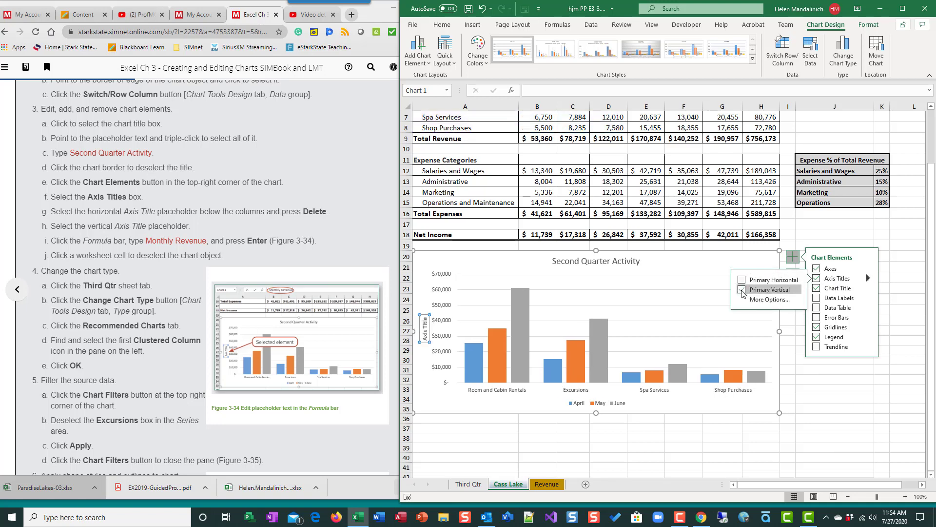
click(840, 439)
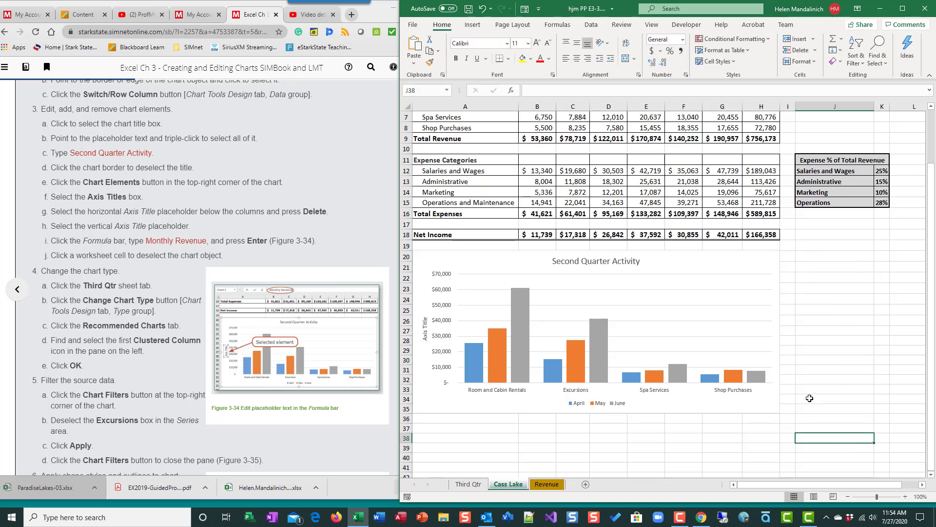
click(770, 269)
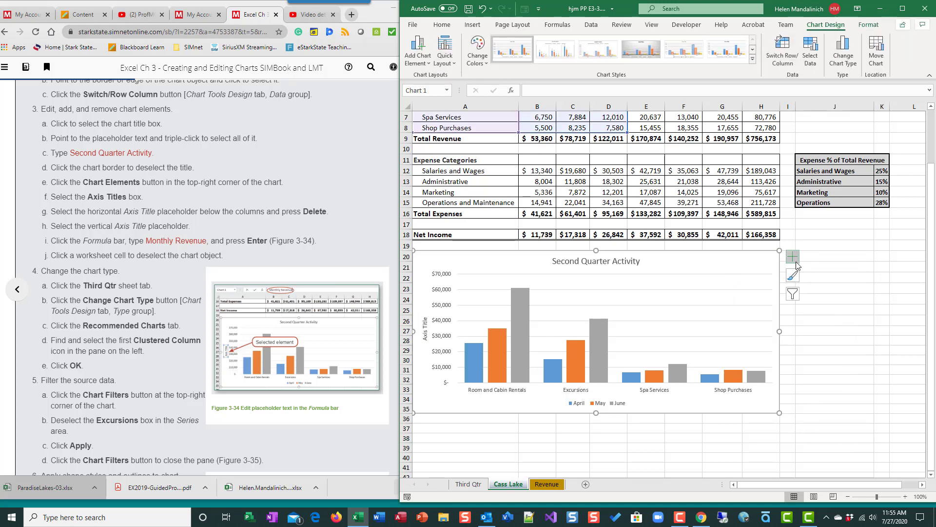
Turn the Cass Lake chart's title off and back on, and show its placement options
click(795, 261)
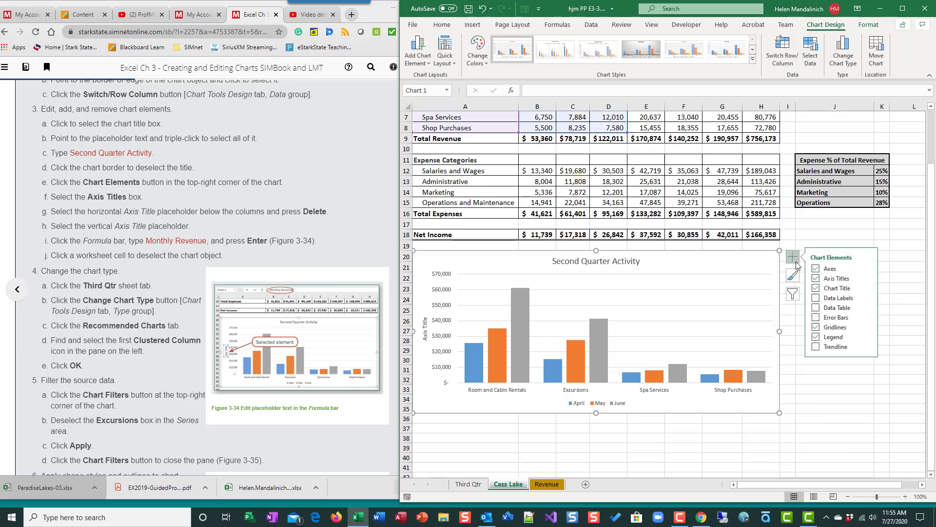
click(816, 288)
click(816, 288)
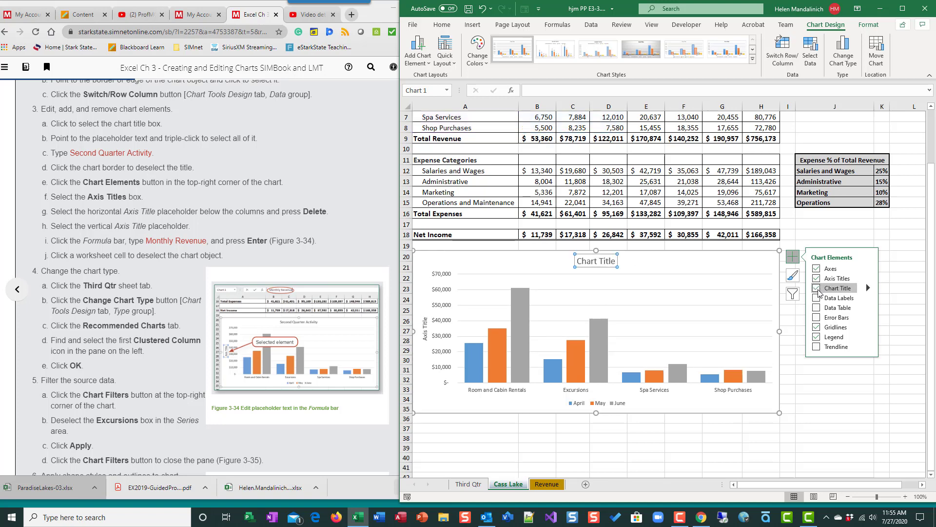
click(868, 287)
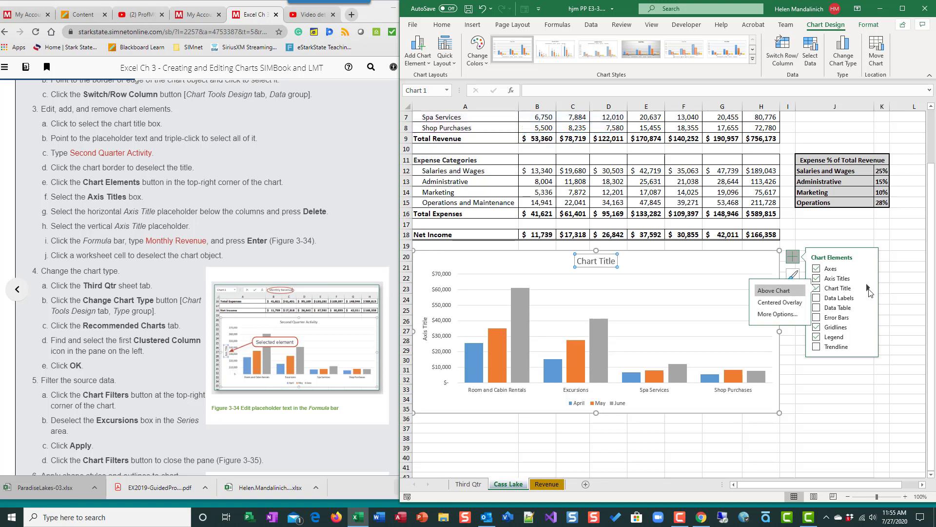
Turn the axis titles off and back on, and delete the horizontal axis title below the columns
click(818, 280)
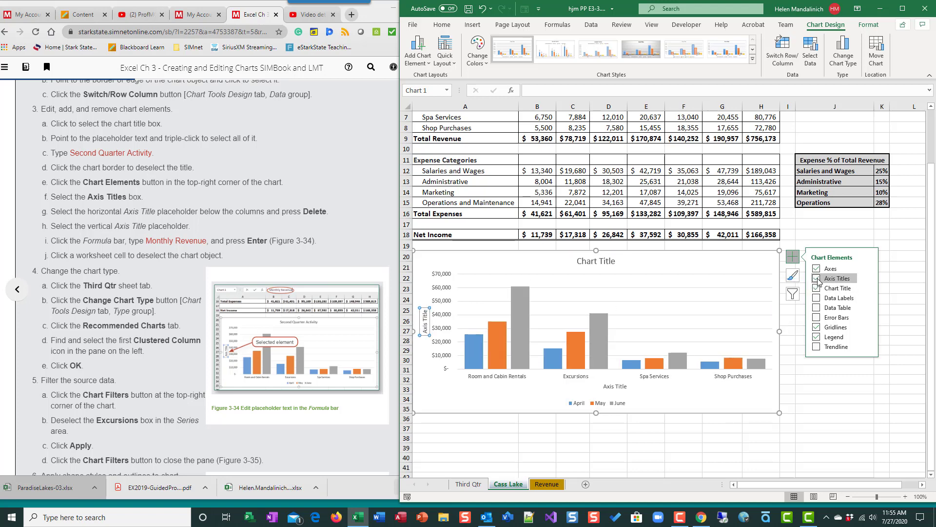
click(620, 386)
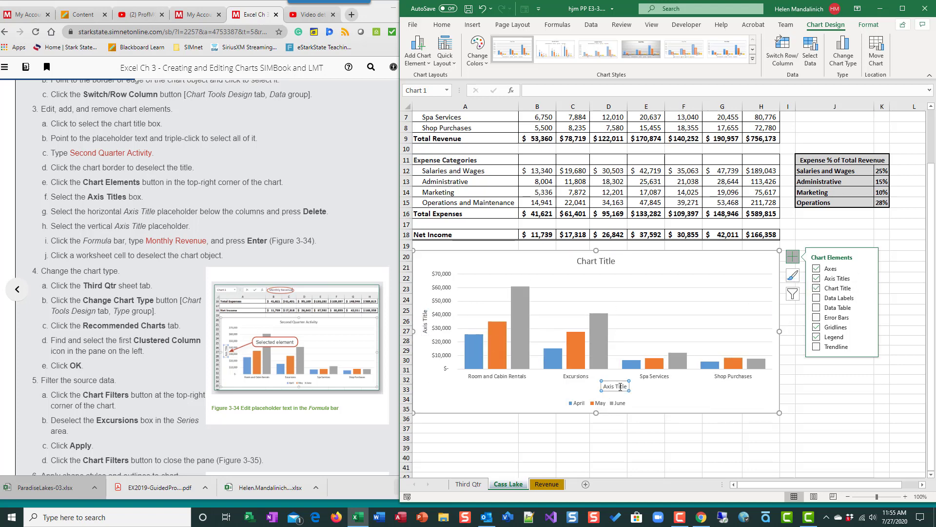
key(Delete)
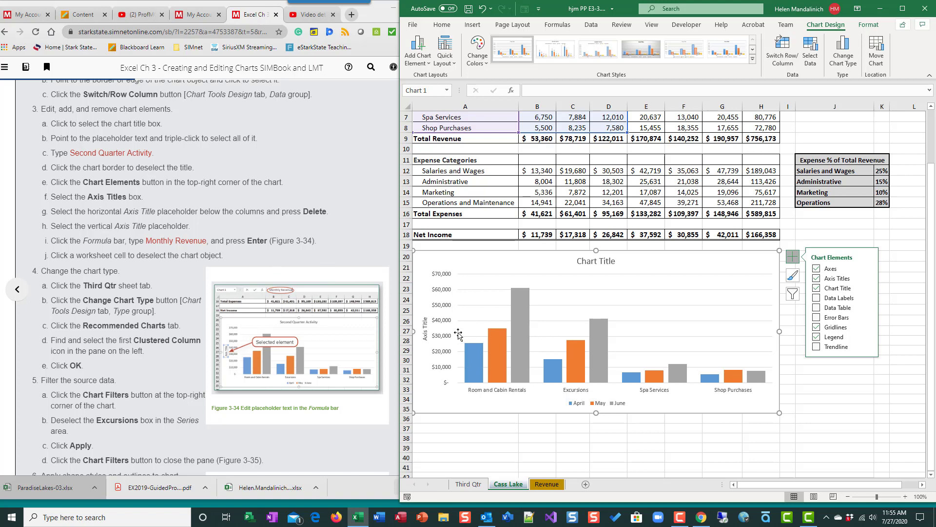
Replace the vertical axis title placeholder with "Monthly Revenue" and reselect the chart area
click(425, 332)
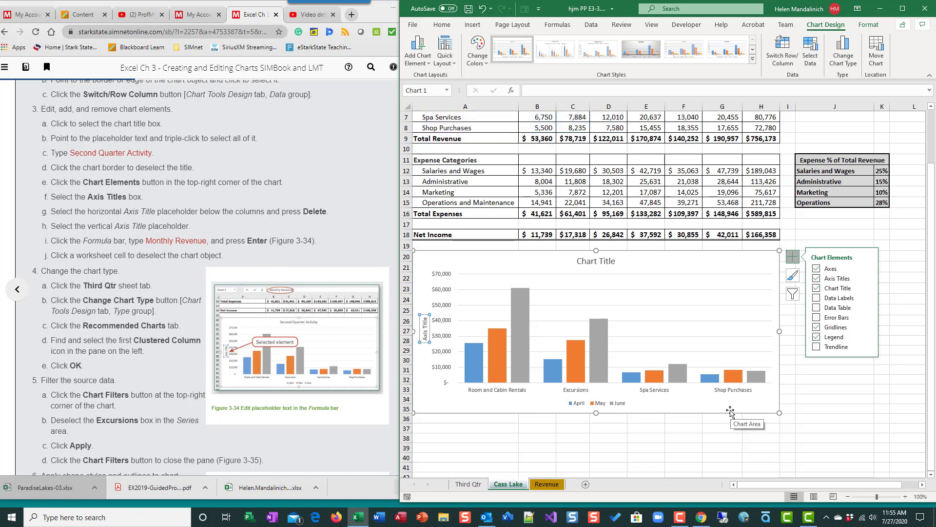
triple_click(424, 328)
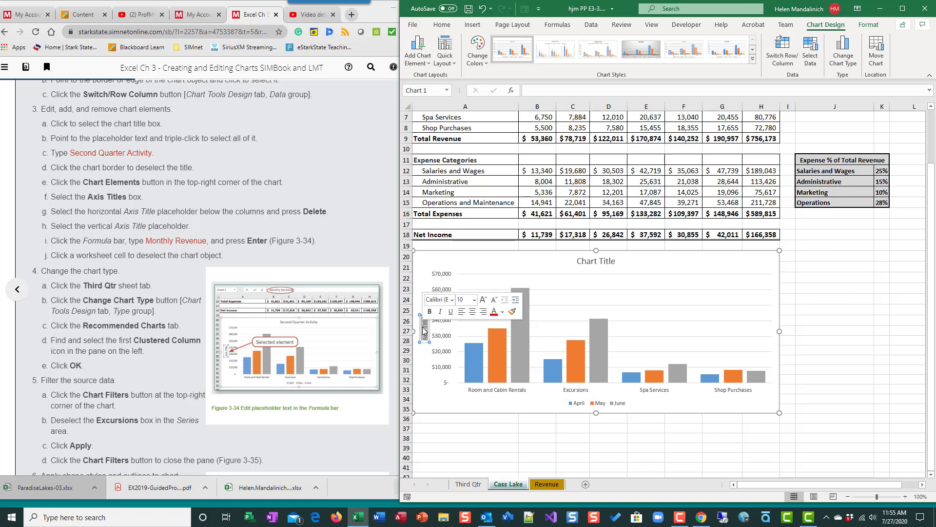
text(Monthly)
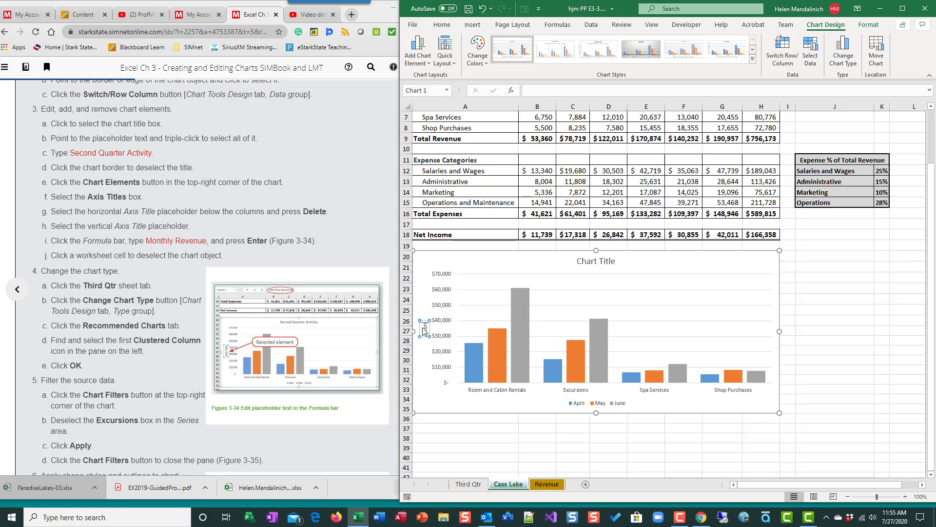
key(BackSpace)
key(BackSpace)
key(BackSpace)
text(thly Revenue)
click(706, 405)
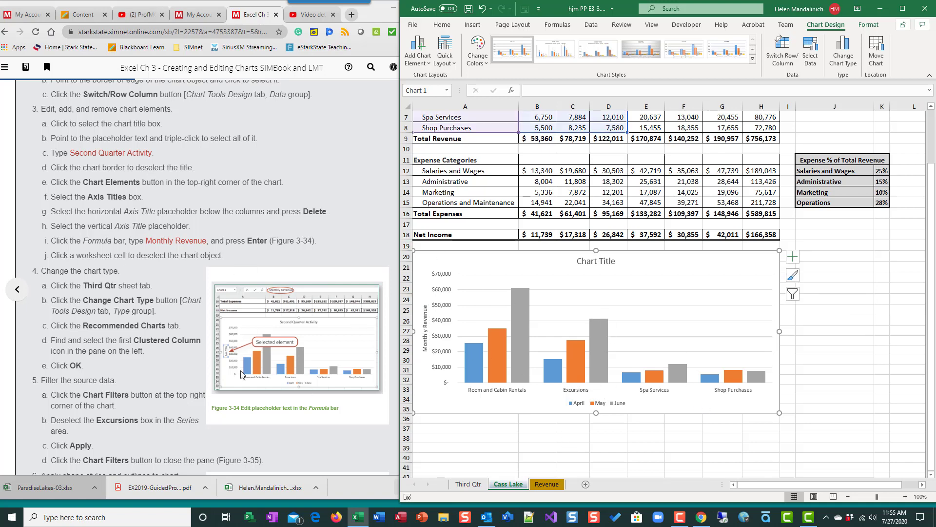
Change the chart on the Third Qtr sheet to the first recommended Clustered Column type
scroll(227, 371, down, 1)
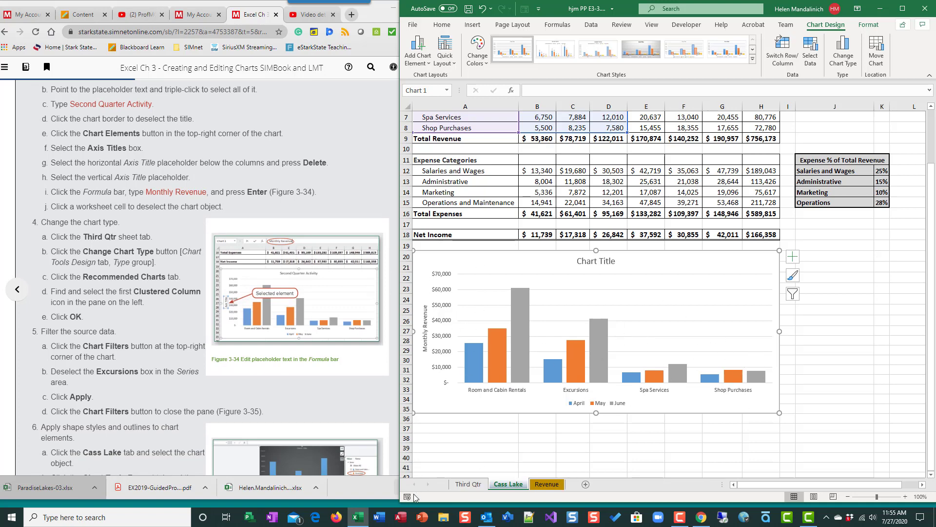
click(461, 484)
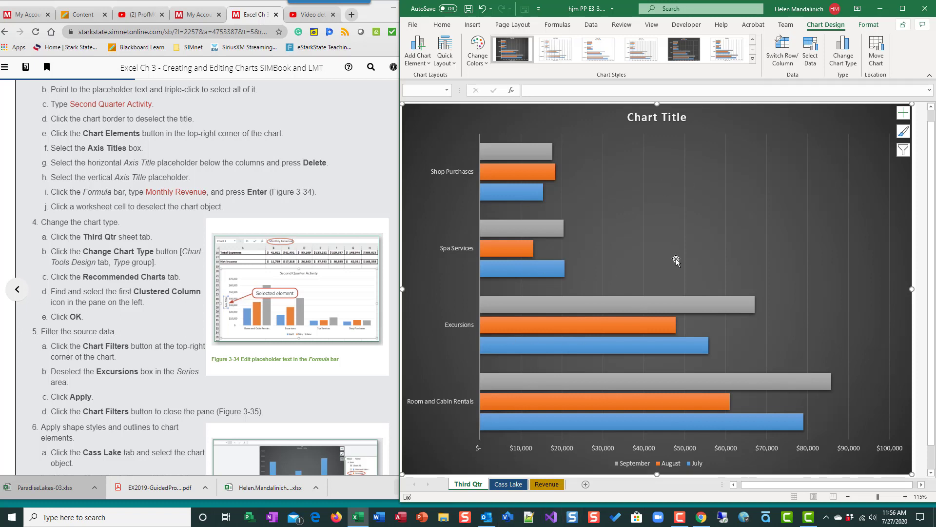
click(840, 58)
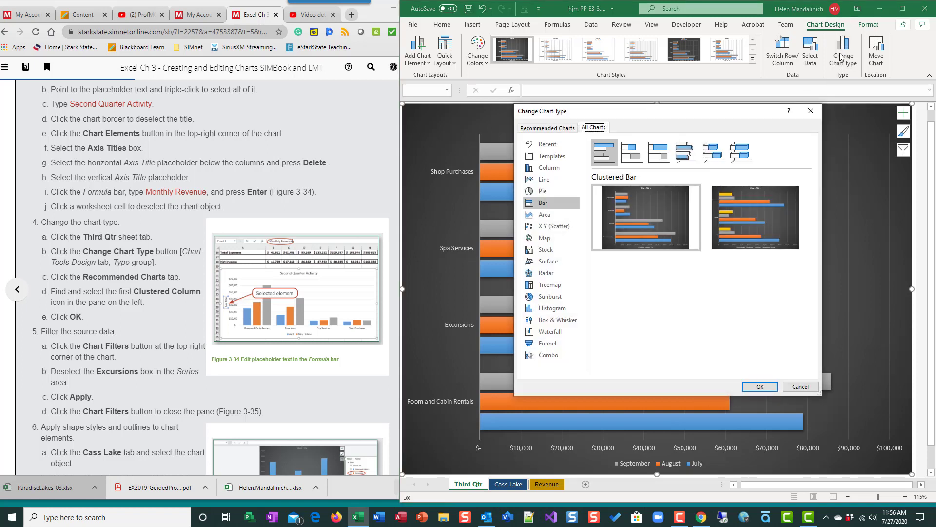
click(559, 129)
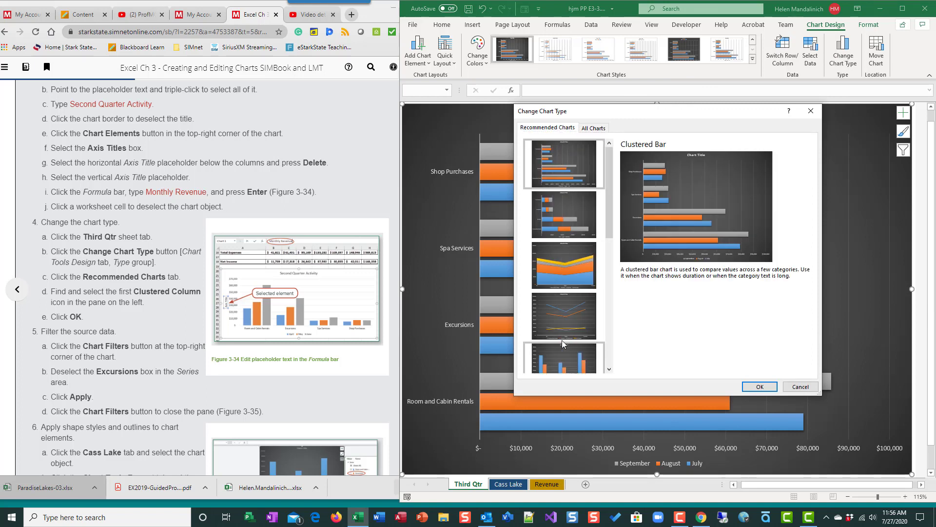
click(555, 354)
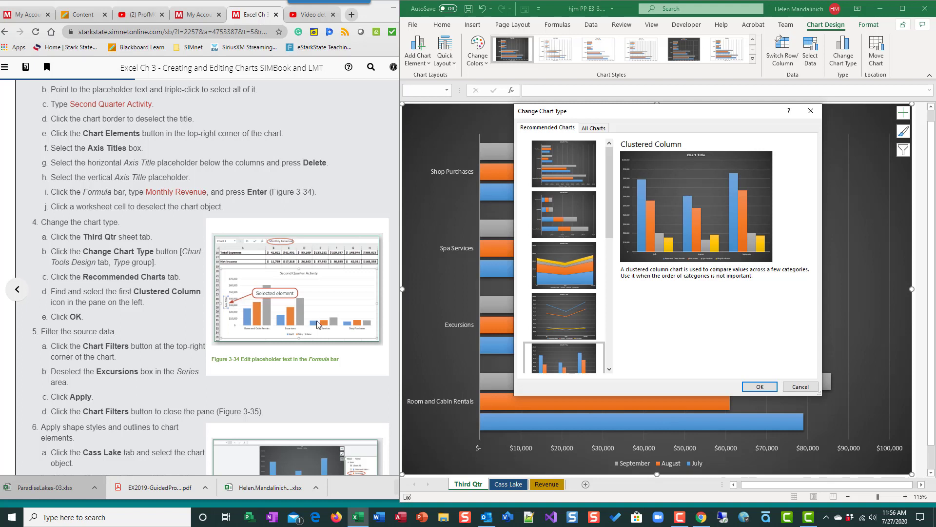
click(759, 387)
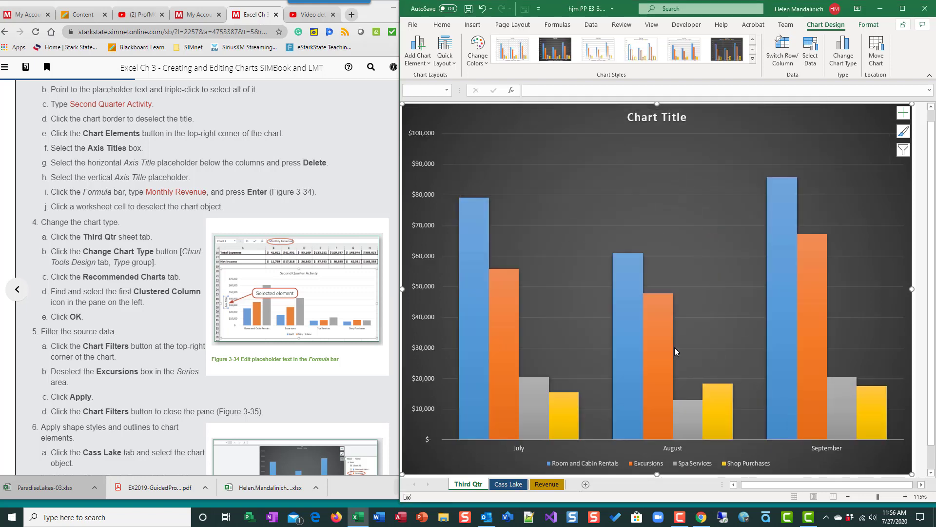
Filter the Excursions series out of the Third Qtr chart and close the filter pane
scroll(674, 347, down, 1)
scroll(669, 346, up, 1)
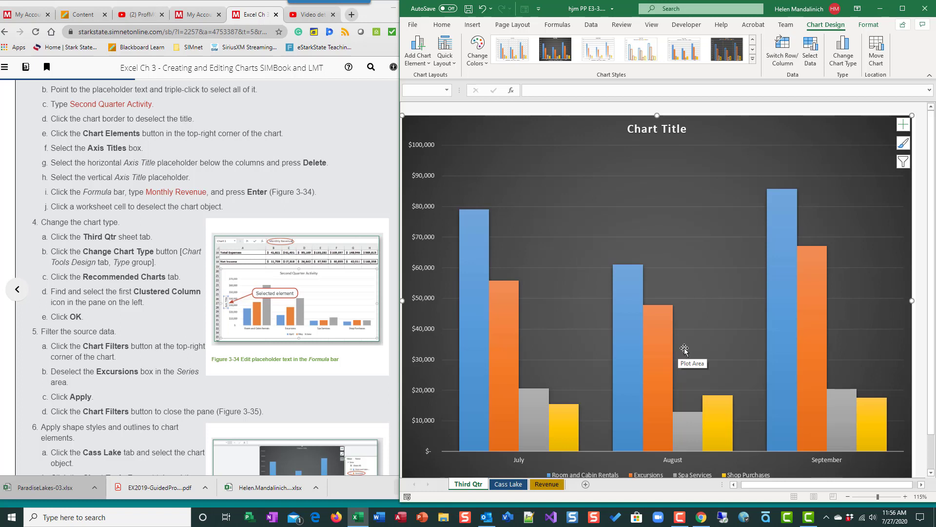
scroll(674, 360, down, 1)
scroll(674, 354, down, 1)
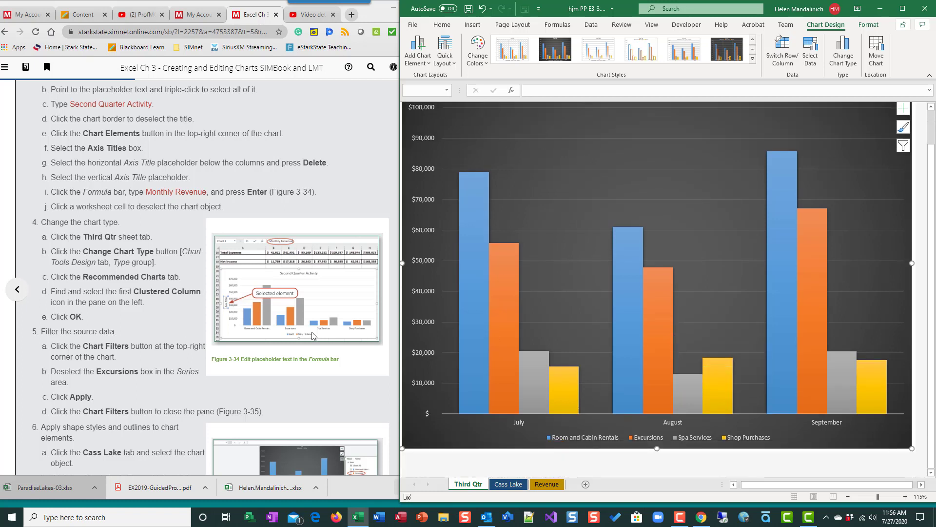
scroll(244, 347, down, 4)
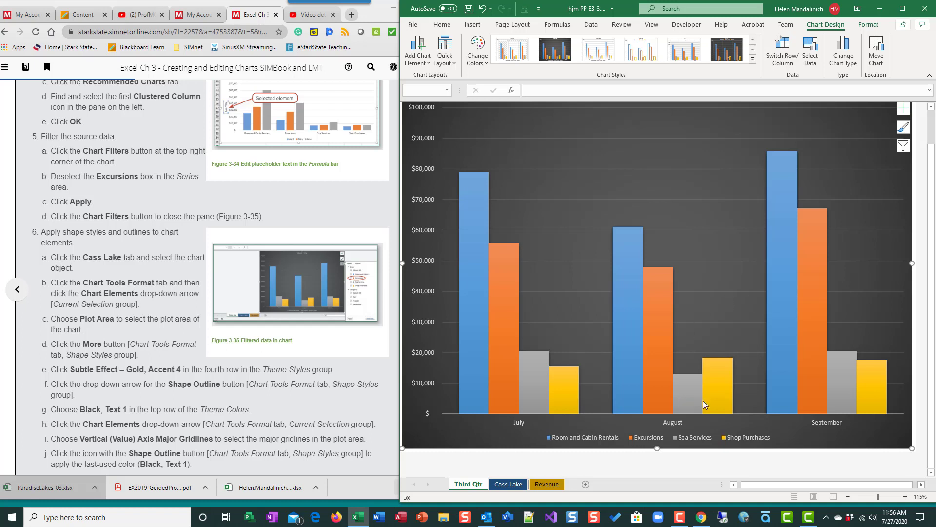
mouse_move(654, 288)
click(903, 146)
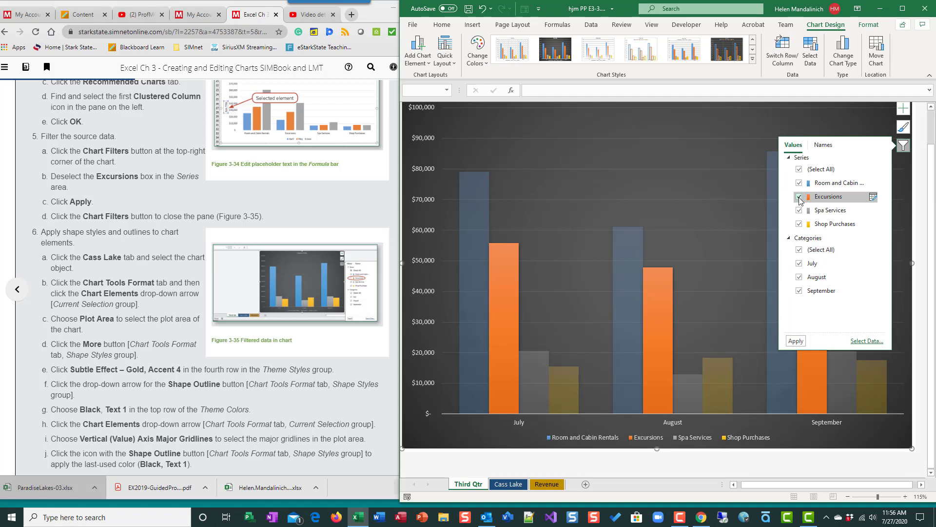
click(799, 197)
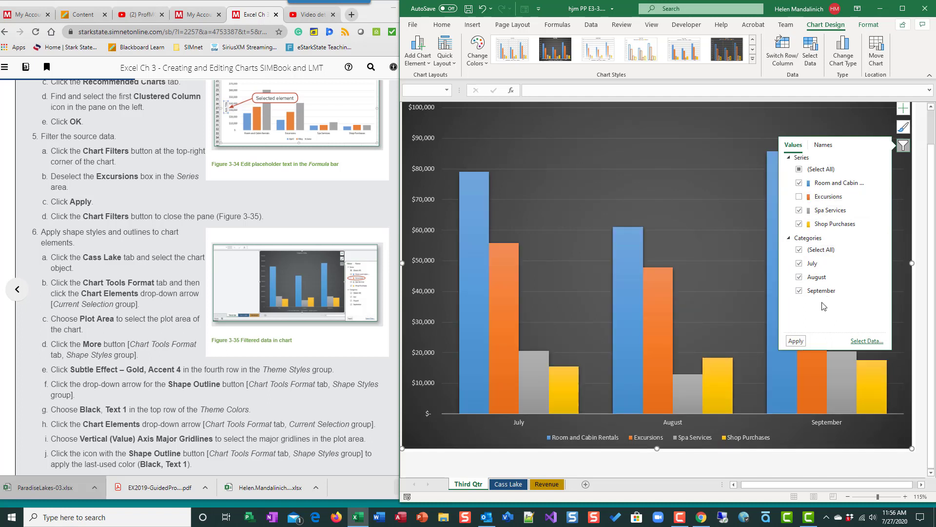
click(796, 340)
click(868, 116)
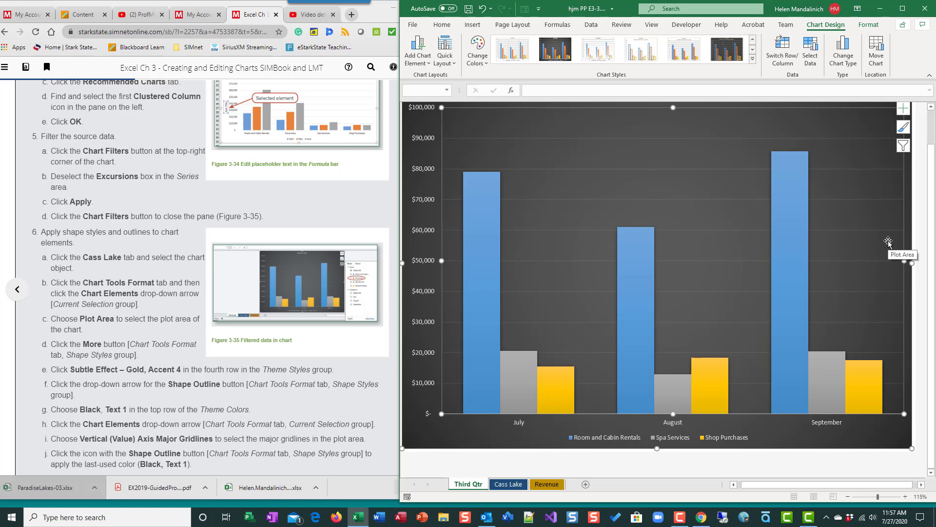
Apply the Subtle Effect – Gold, Accent 4 shape style and a Black, Text 1 outline to the Cass Lake chart's plot area
scroll(145, 379, down, 1)
scroll(145, 379, down, 2)
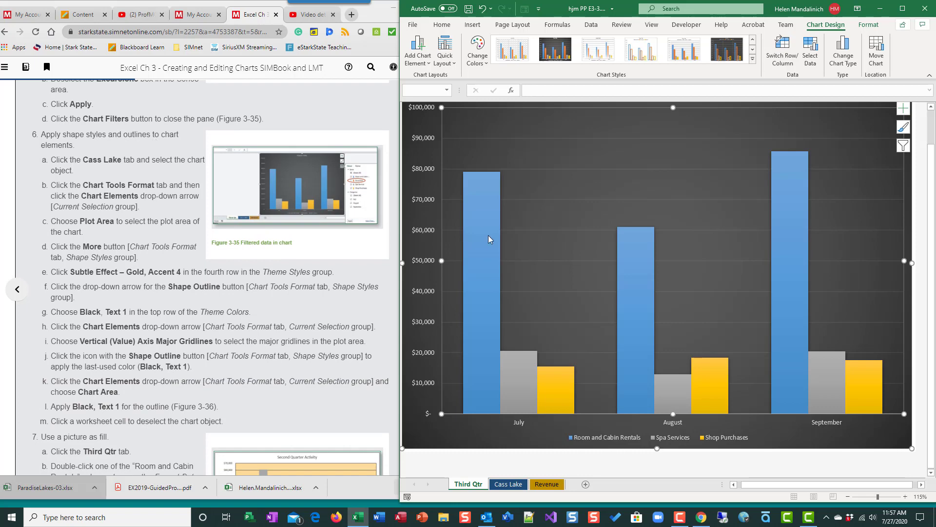
click(509, 483)
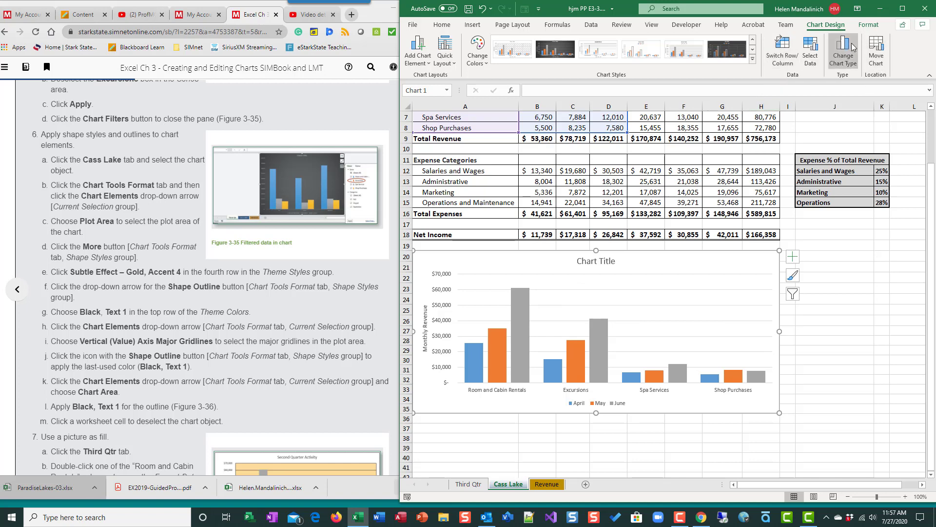
click(868, 26)
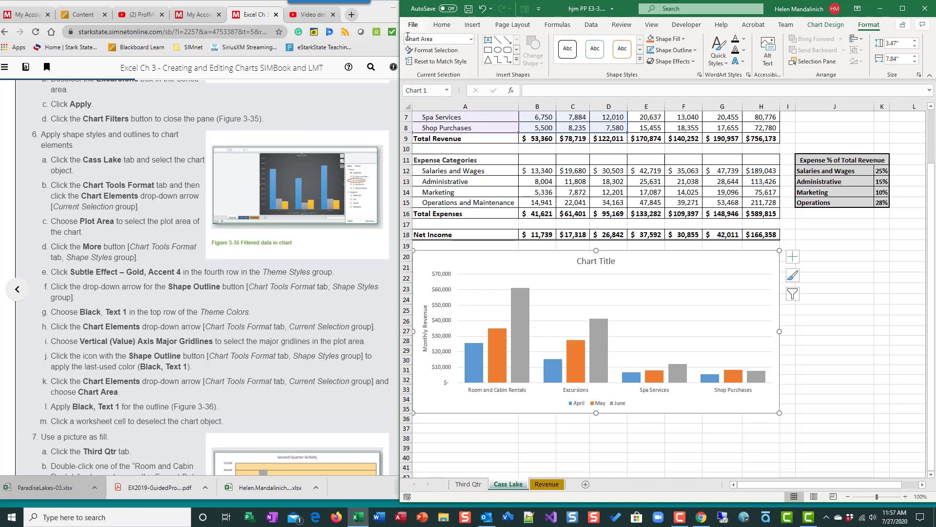
click(471, 39)
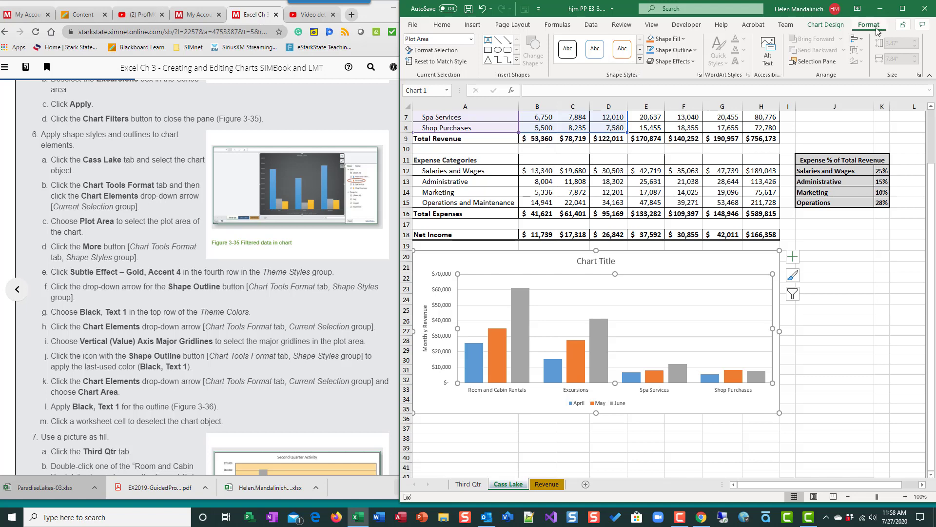
click(639, 61)
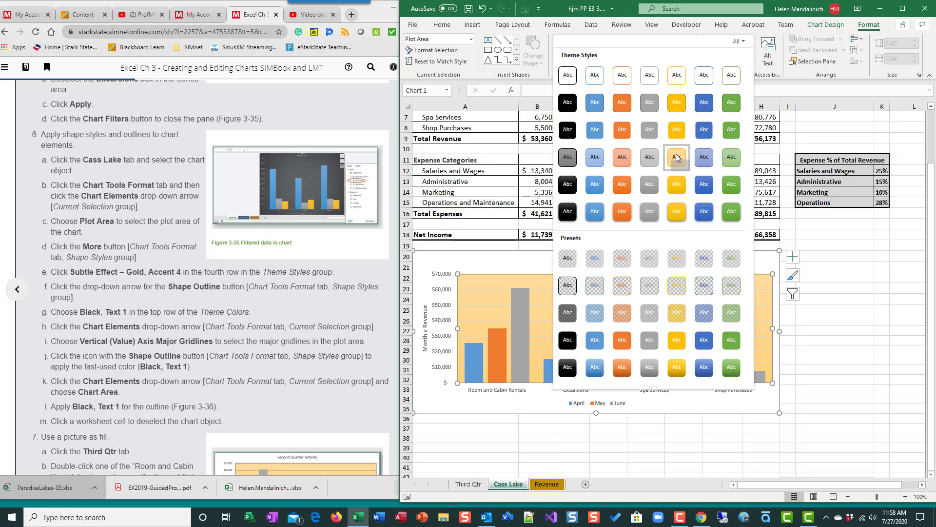
click(677, 157)
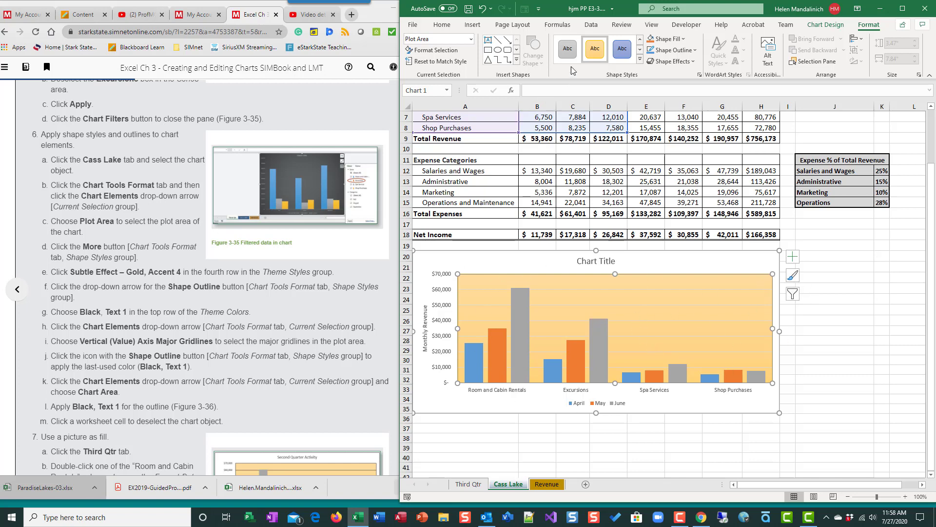
click(696, 50)
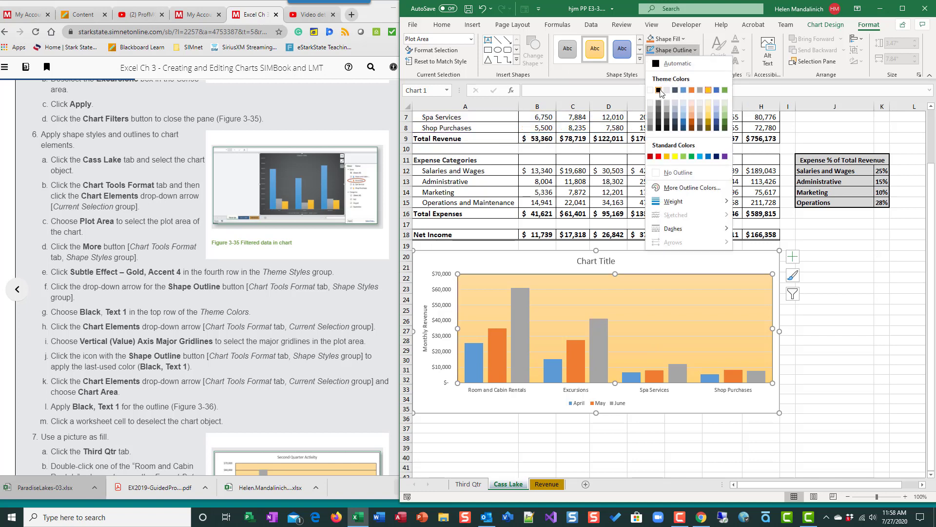
click(661, 90)
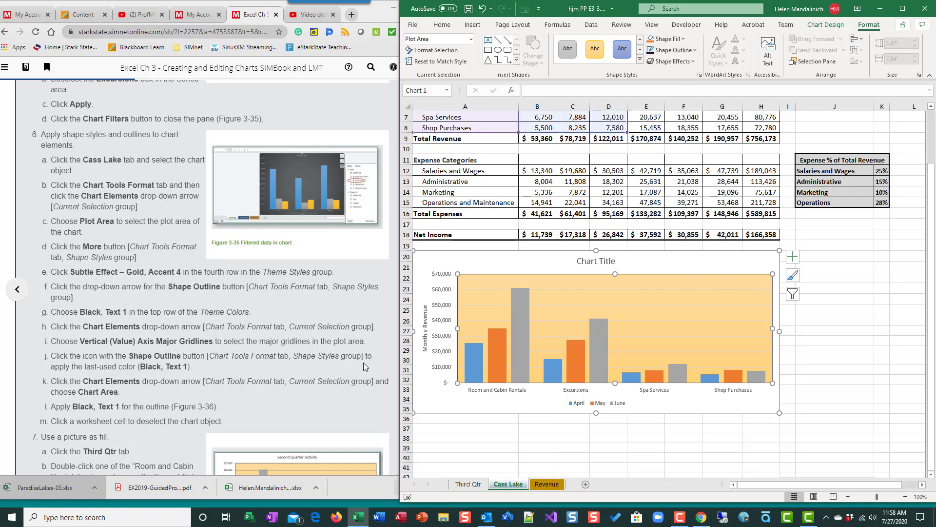
Select the Cass Lake chart's Vertical (Value) Axis Major Gridlines and set their outline to Black, Text 1
scroll(276, 316, down, 2)
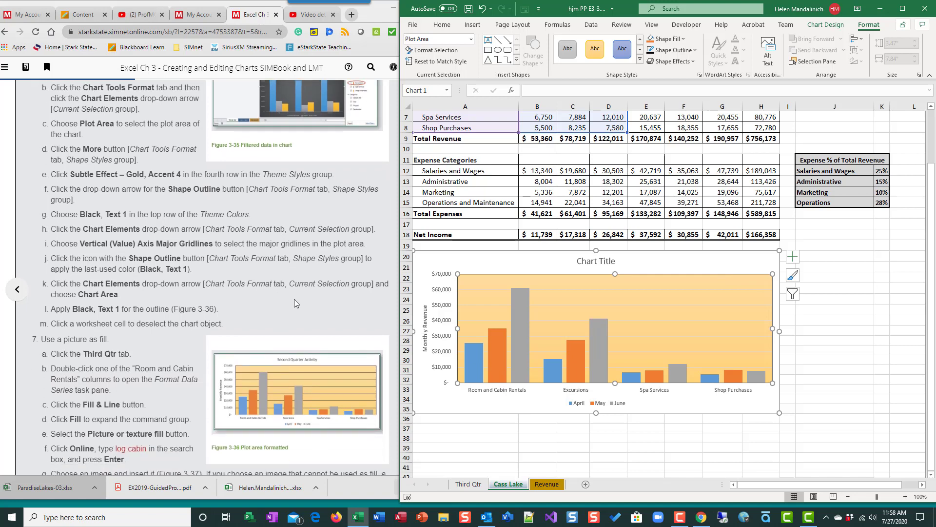
click(471, 38)
click(473, 295)
click(472, 39)
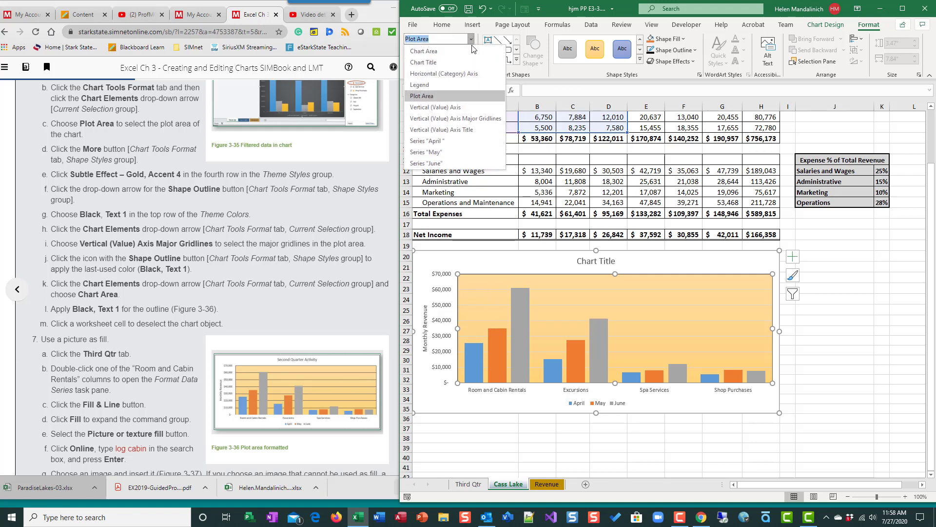
click(487, 119)
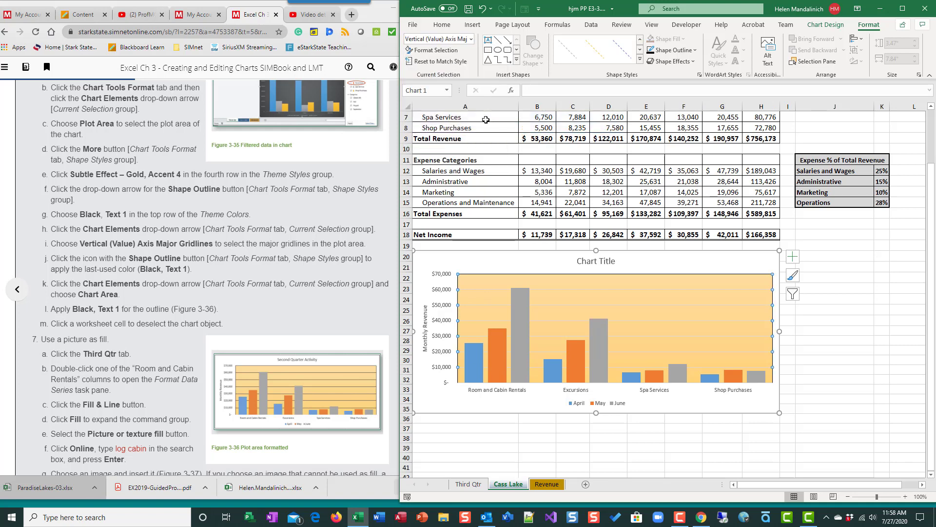
click(469, 40)
click(470, 40)
click(694, 50)
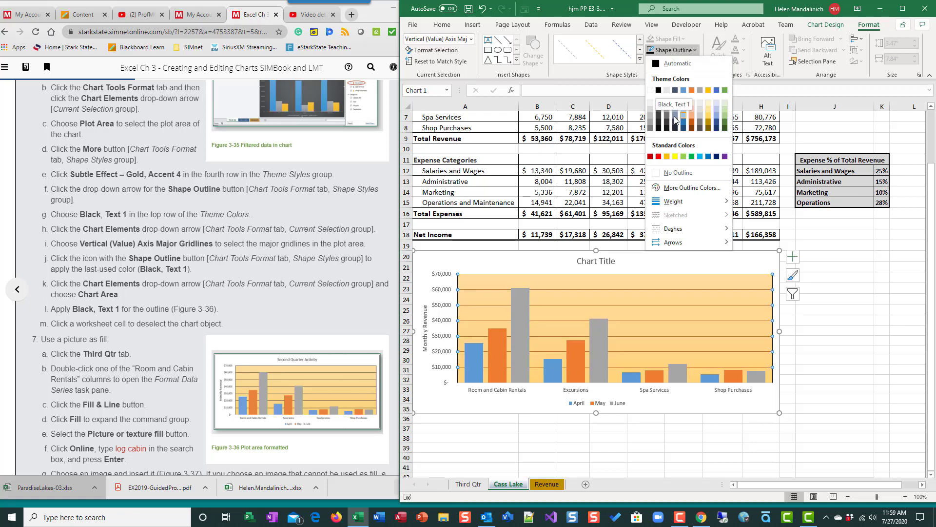
click(659, 90)
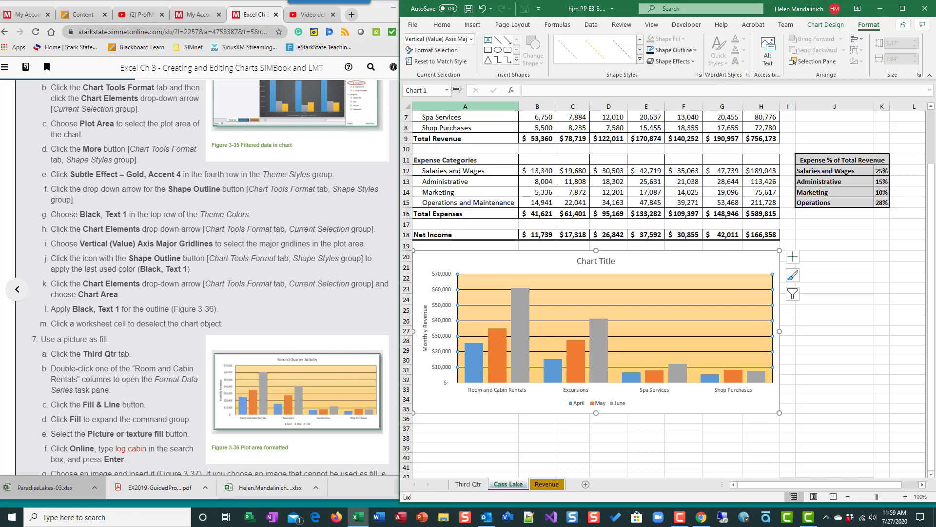
Select the Cass Lake chart area, apply a Black, Text 1 outline, and deselect the chart
scroll(289, 388, down, 2)
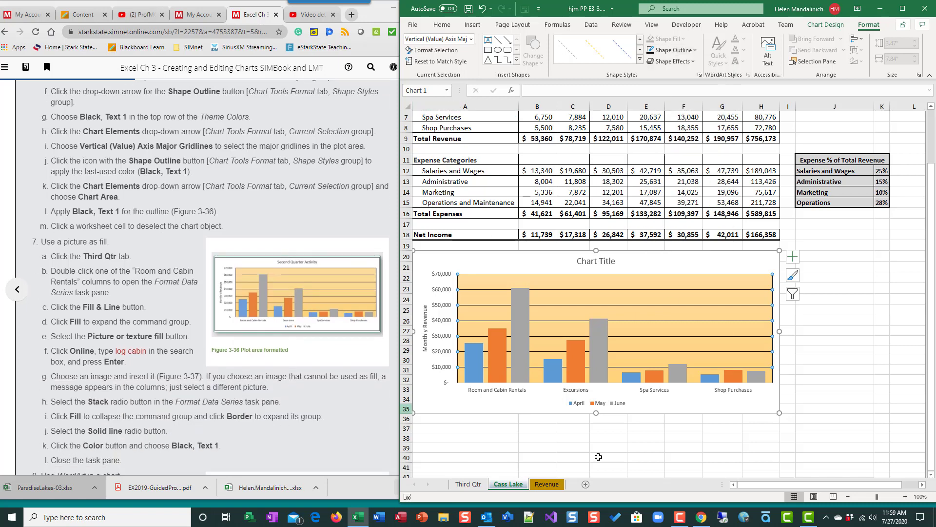
click(853, 457)
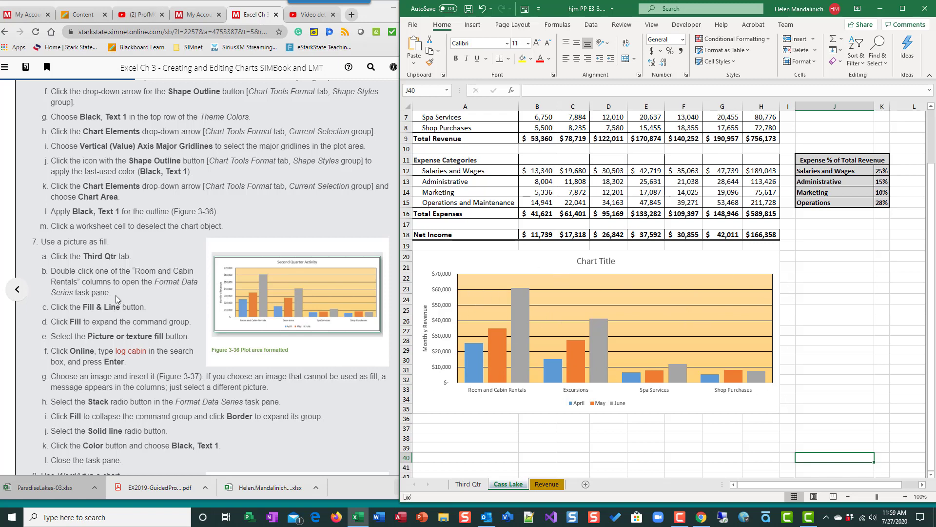
click(682, 266)
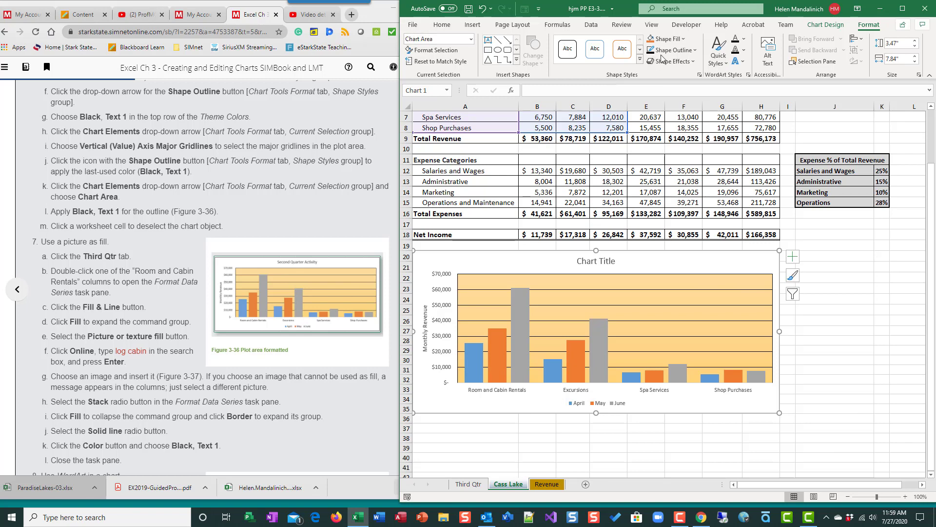
click(696, 50)
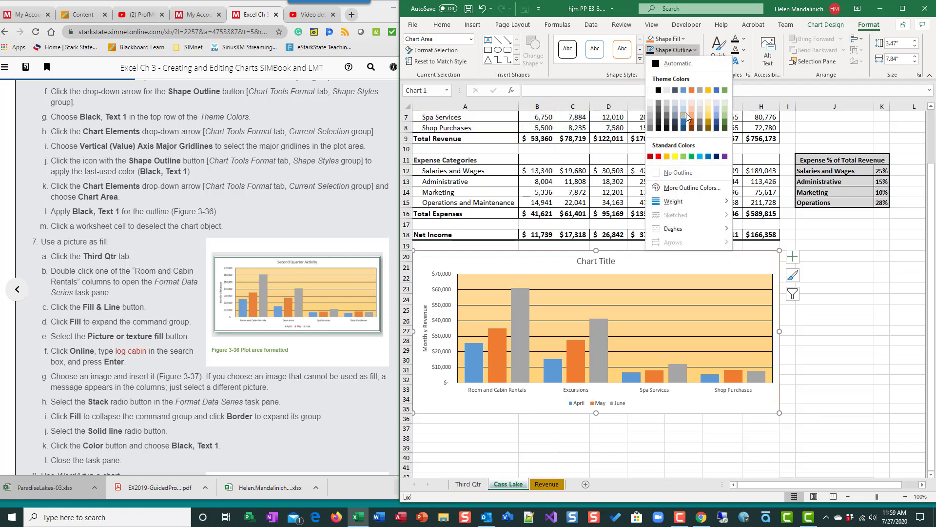
click(659, 90)
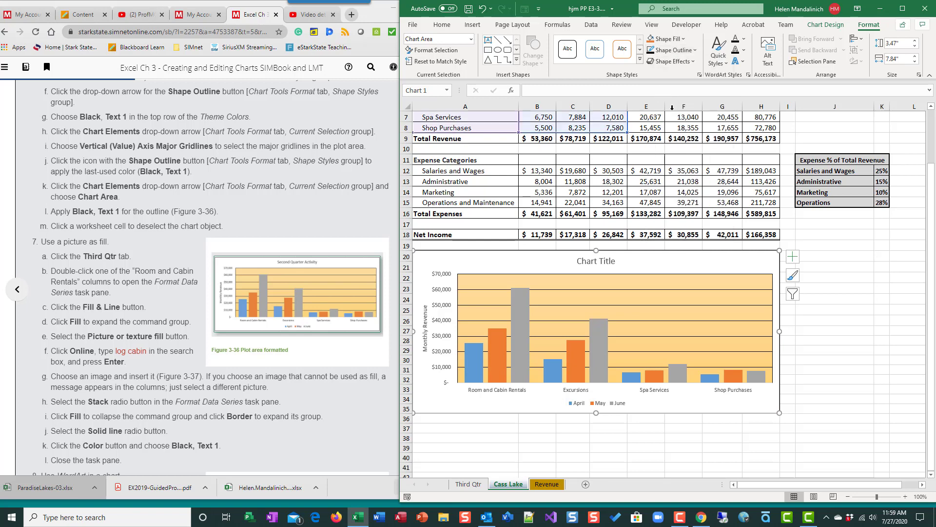
click(853, 340)
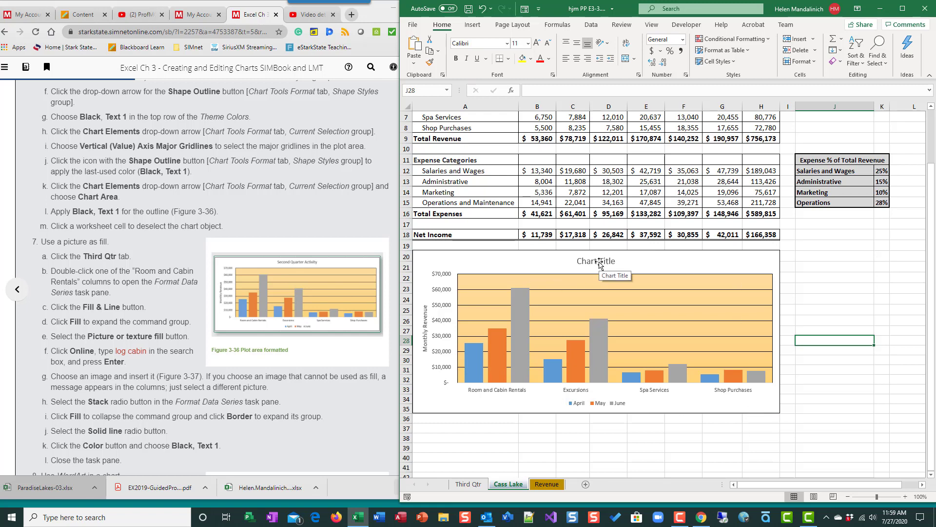
Replace the Cass Lake chart's title placeholder with Second Quarter Activity, deselect the chart and save the workbook
click(469, 484)
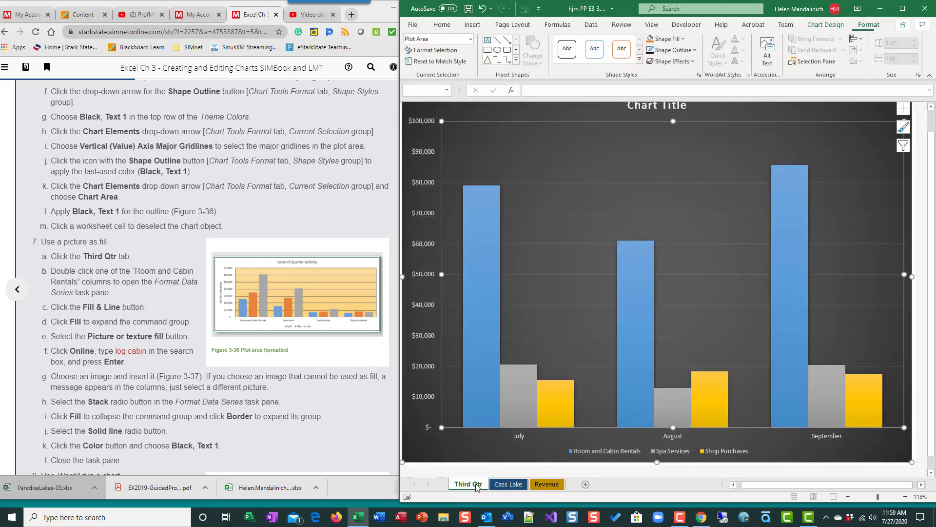
click(513, 485)
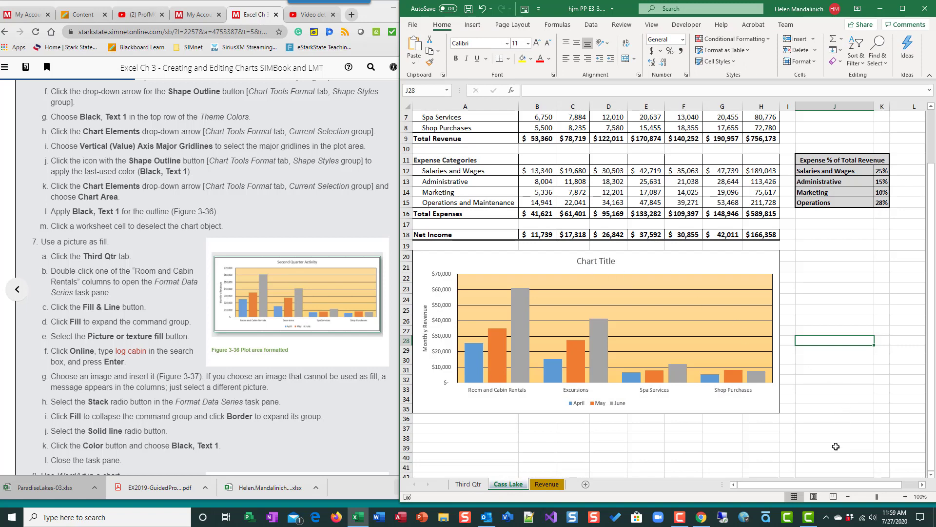
scroll(829, 483, up, 2)
scroll(829, 483, down, 1)
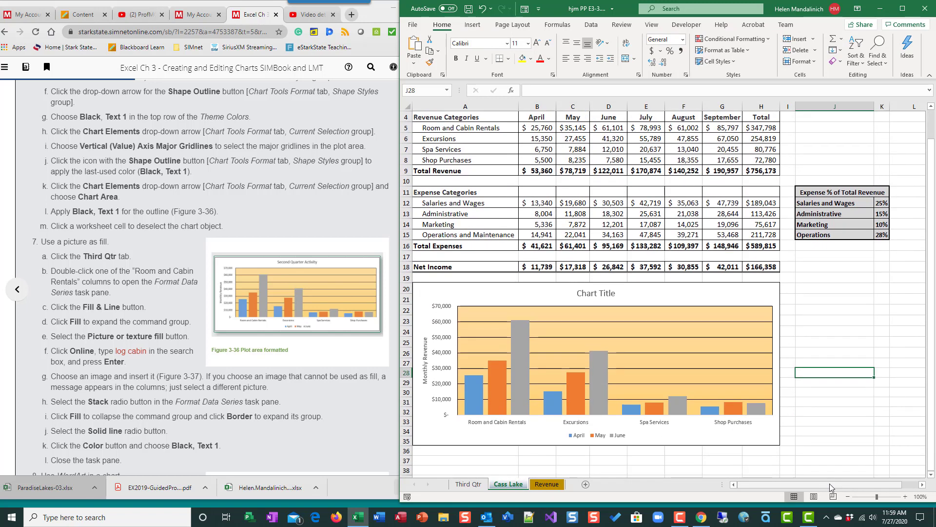
click(601, 293)
triple_click(607, 295)
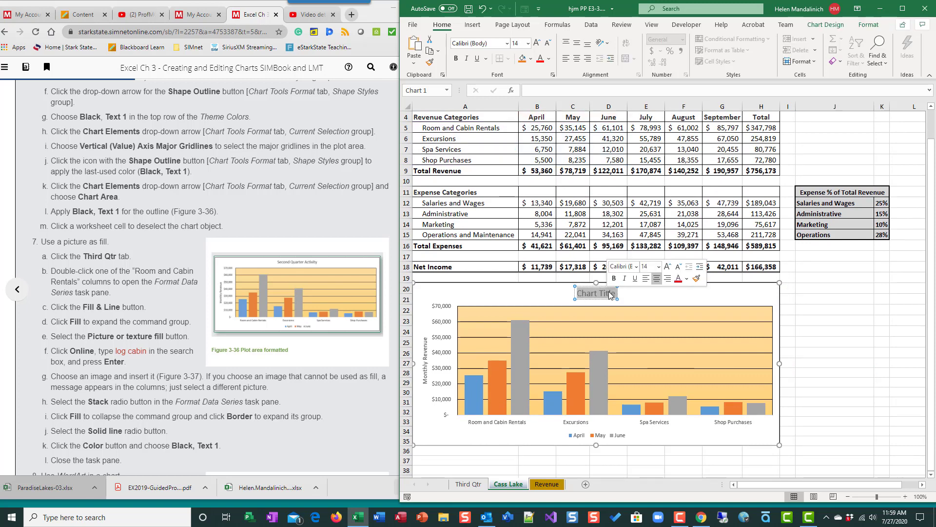
text(Second Quarty)
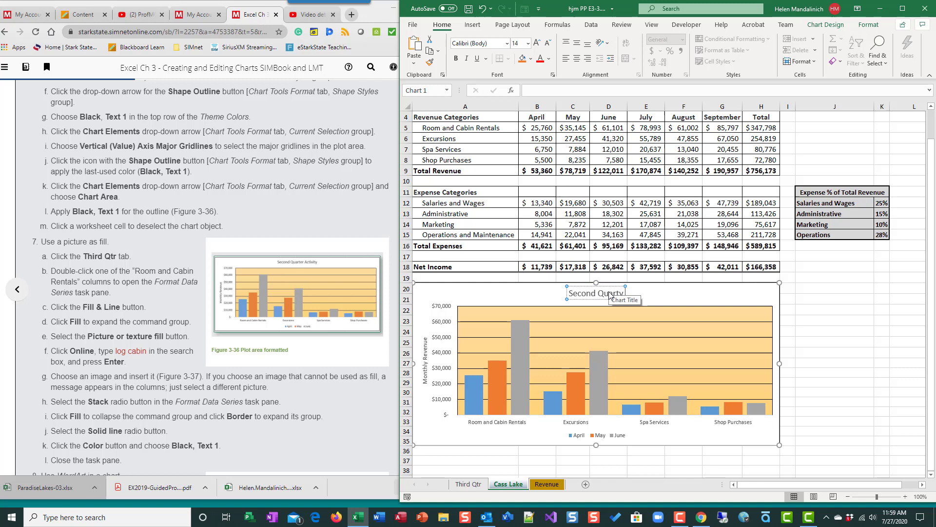
key(BackSpace)
text(er Activity)
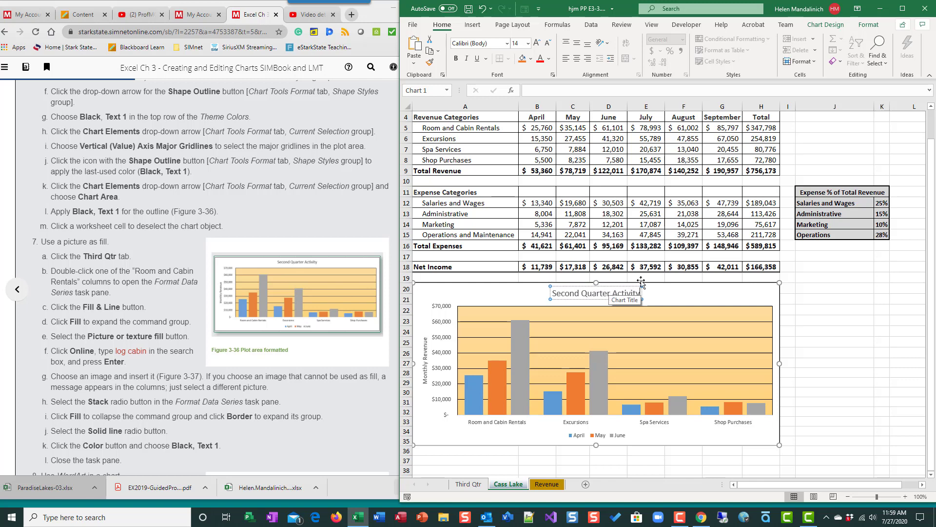
click(860, 334)
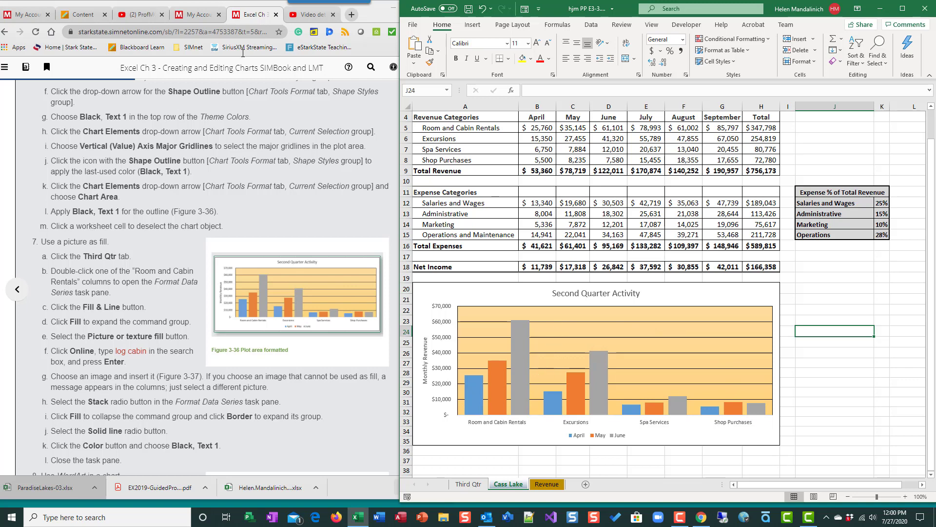
key(ctrl+s)
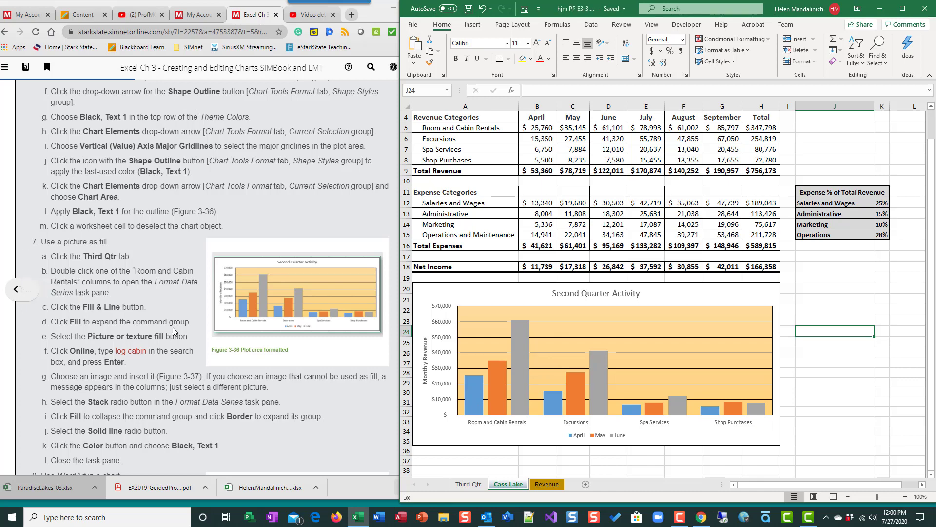
Review the project instructions from the beginning through step 10, checking the completed tasks and those that remain
scroll(154, 313, up, 4)
scroll(157, 310, up, 10)
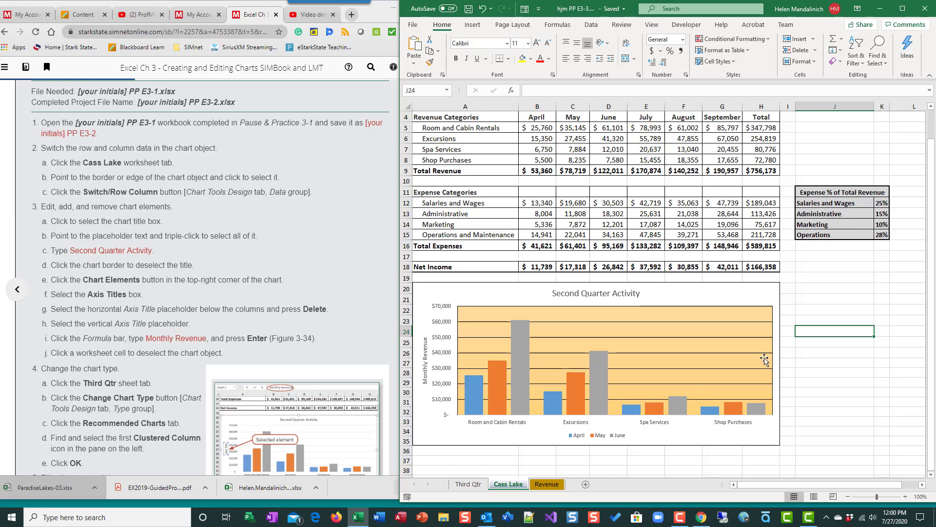
scroll(147, 366, down, 7)
scroll(147, 366, down, 9)
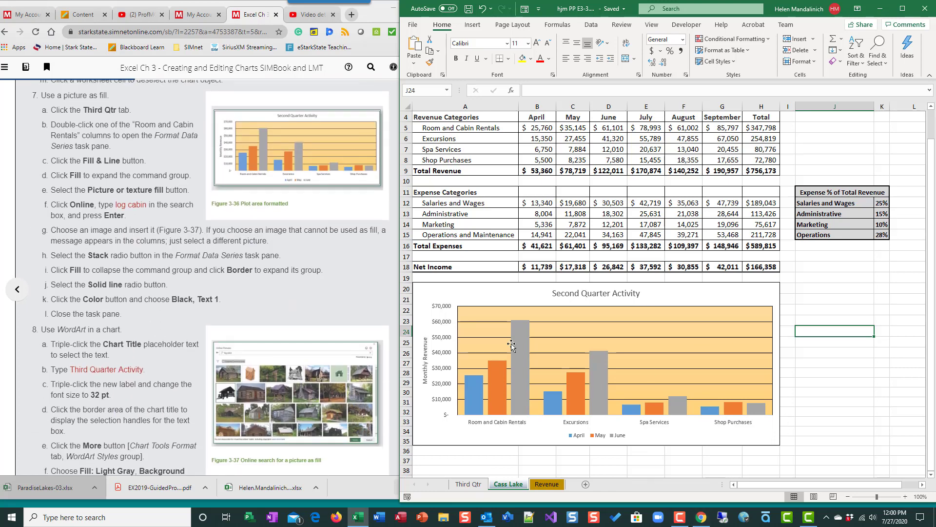
click(807, 439)
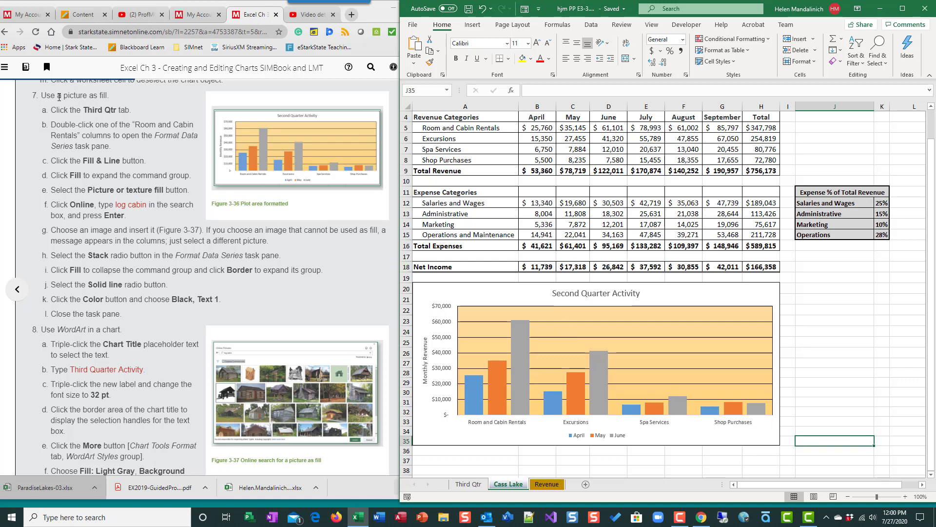
scroll(154, 355, down, 5)
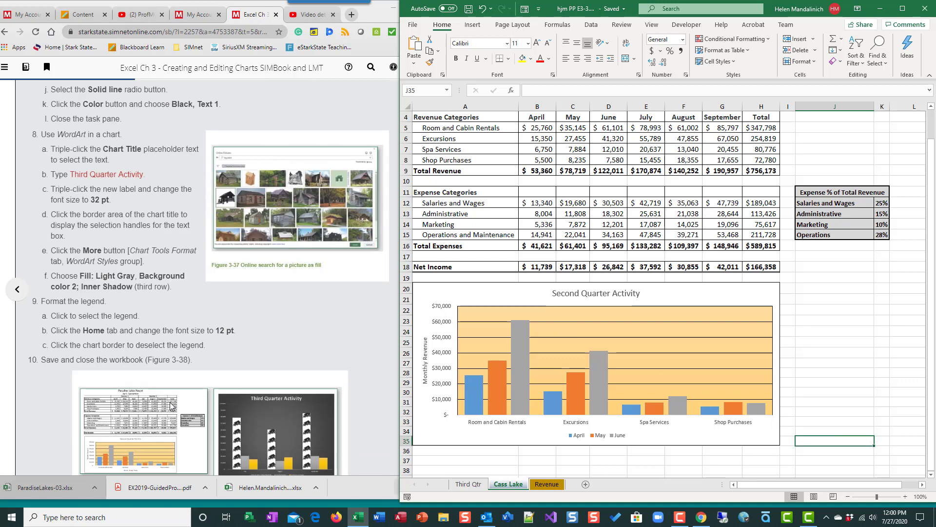
scroll(172, 406, up, 3)
scroll(171, 406, up, 3)
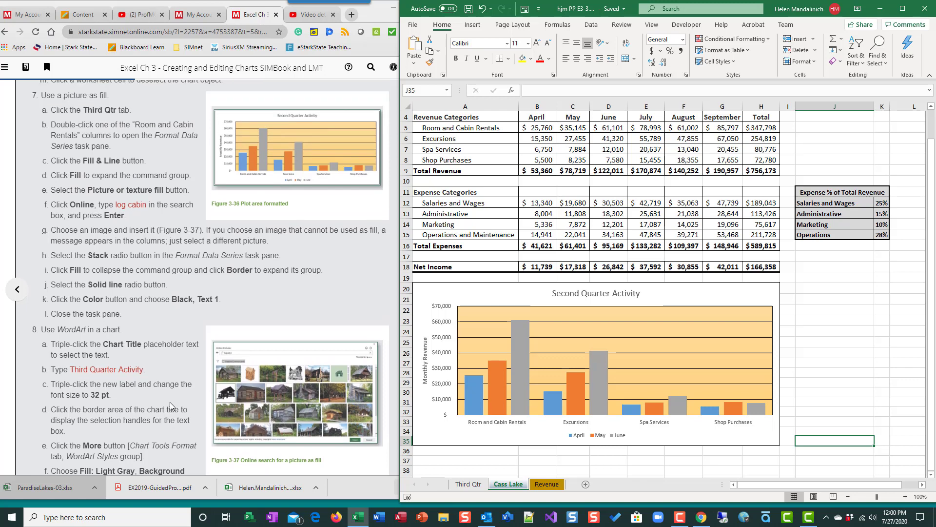
Change the Room and Cabin Rentals columns in the Third Qtr chart to a picture or texture fill
click(465, 484)
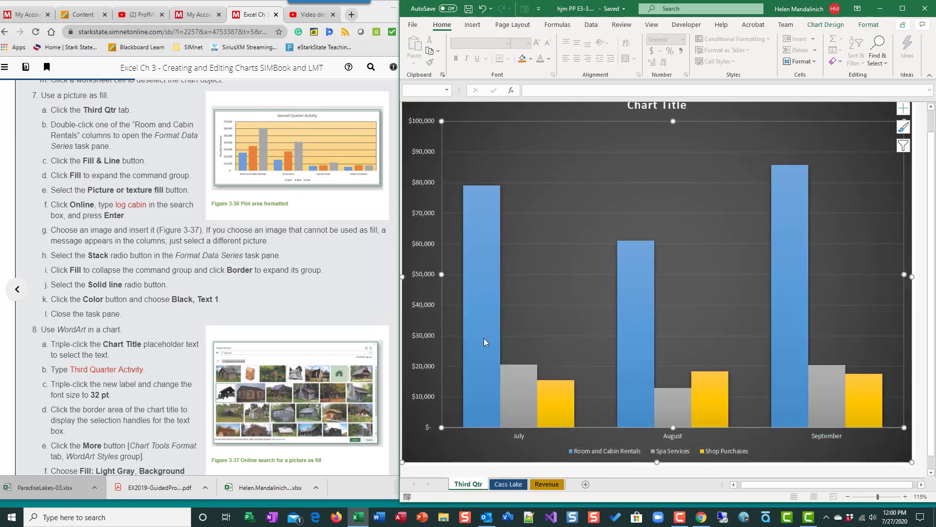
mouse_move(487, 220)
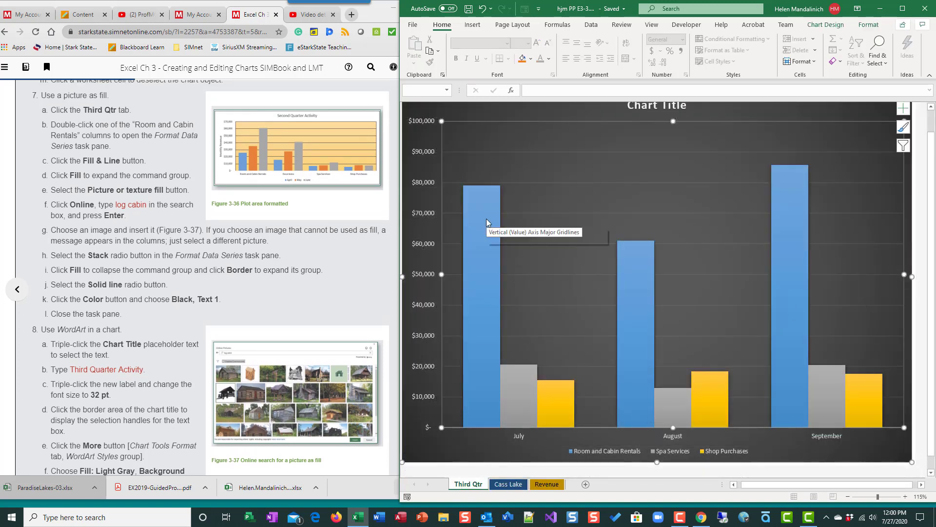
click(491, 308)
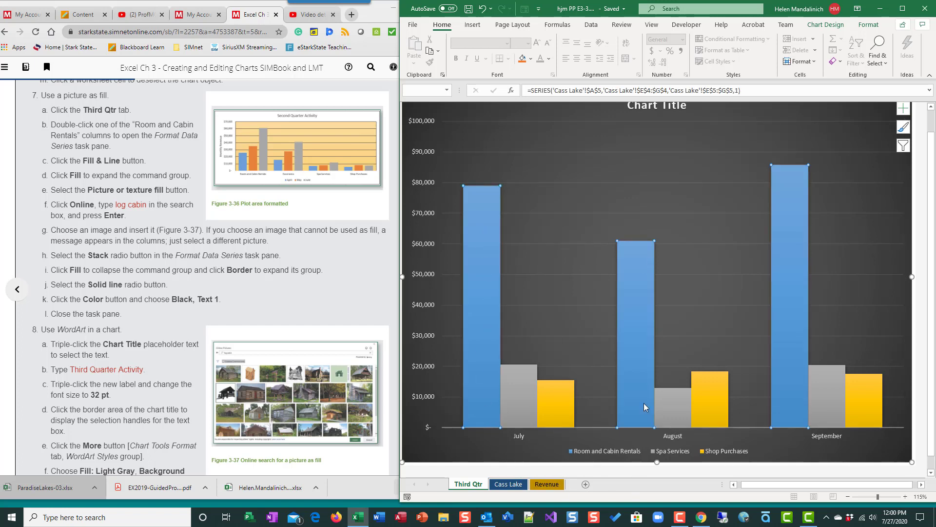
double_click(487, 252)
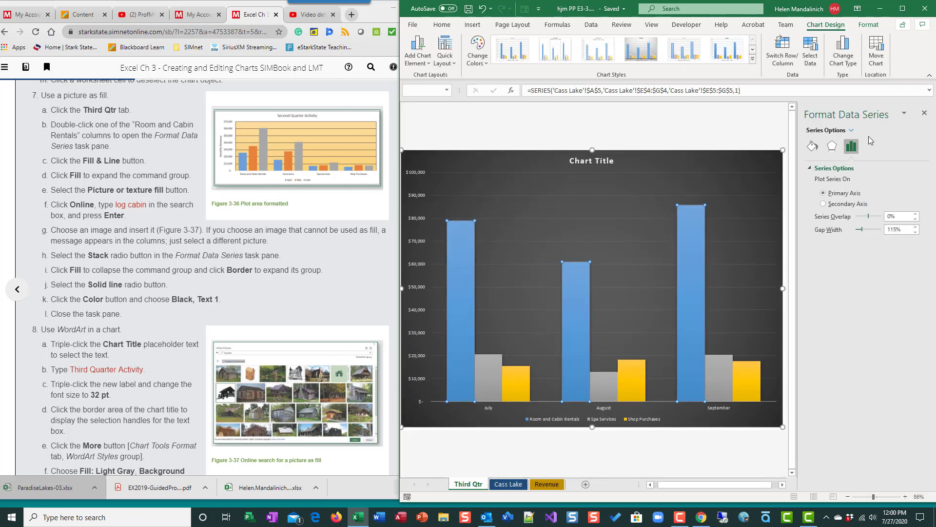
click(751, 221)
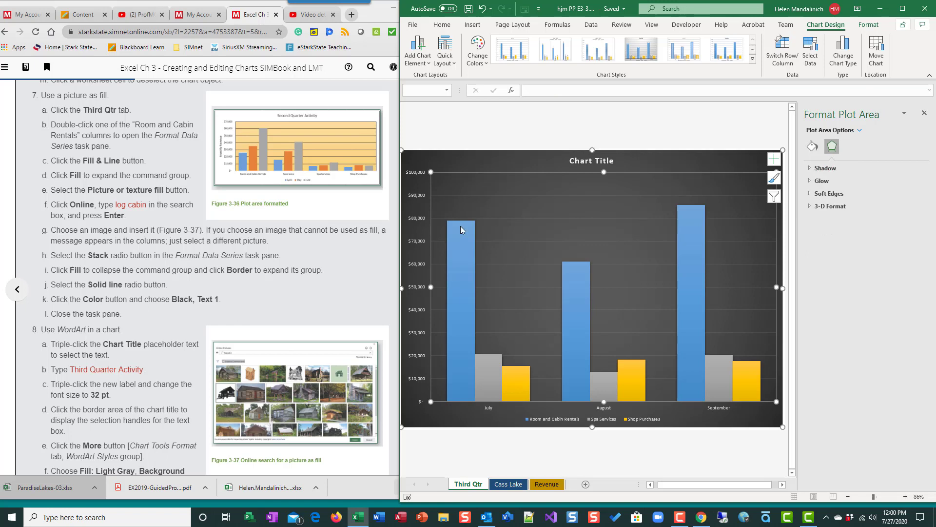
click(462, 249)
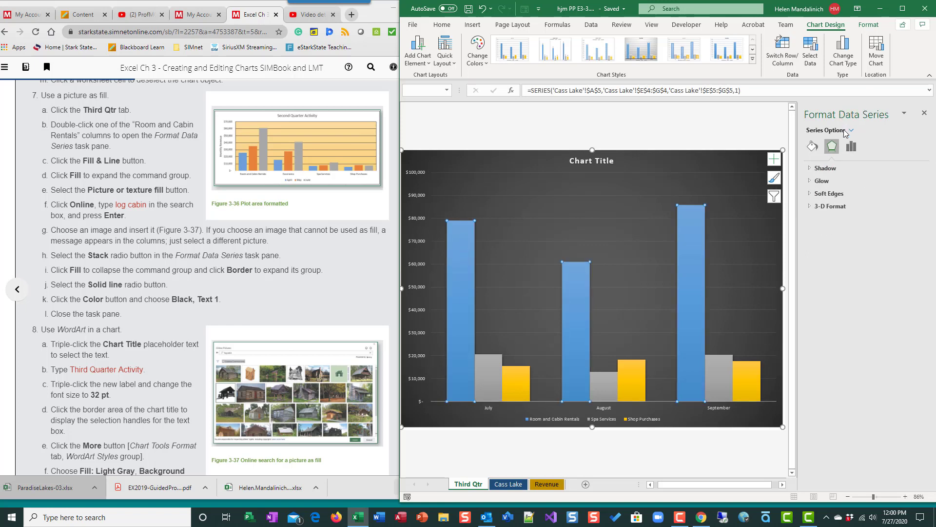
click(816, 143)
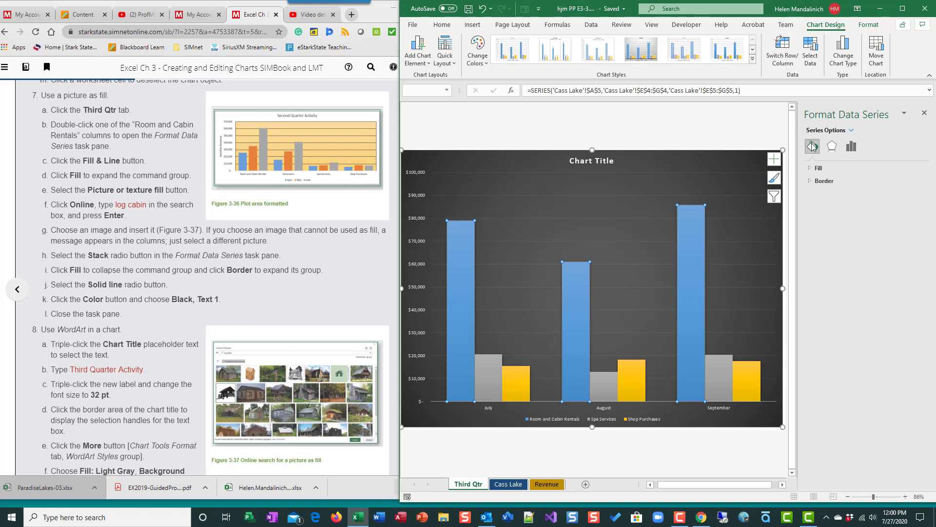
click(813, 168)
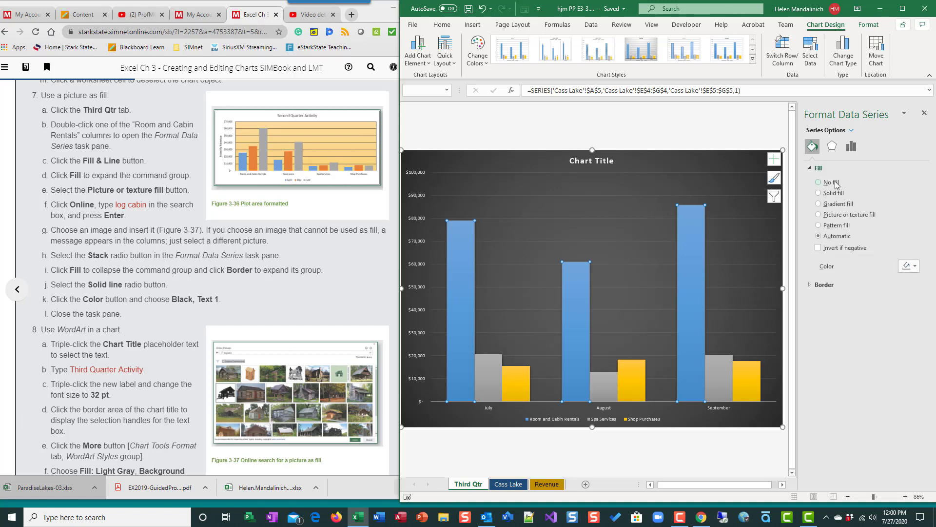
click(818, 215)
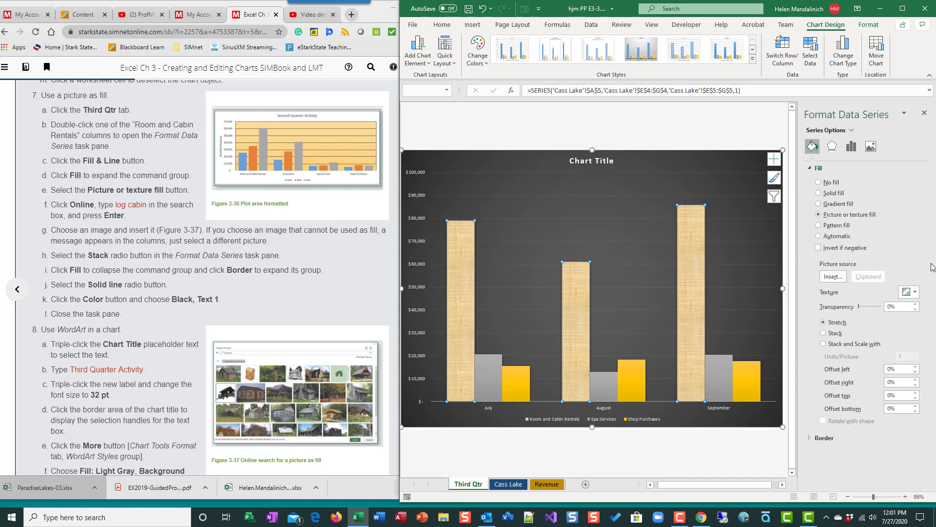
Search online pictures for log cabin, insert the wooden block cabin image as the column fill, and set it to Stack
click(833, 276)
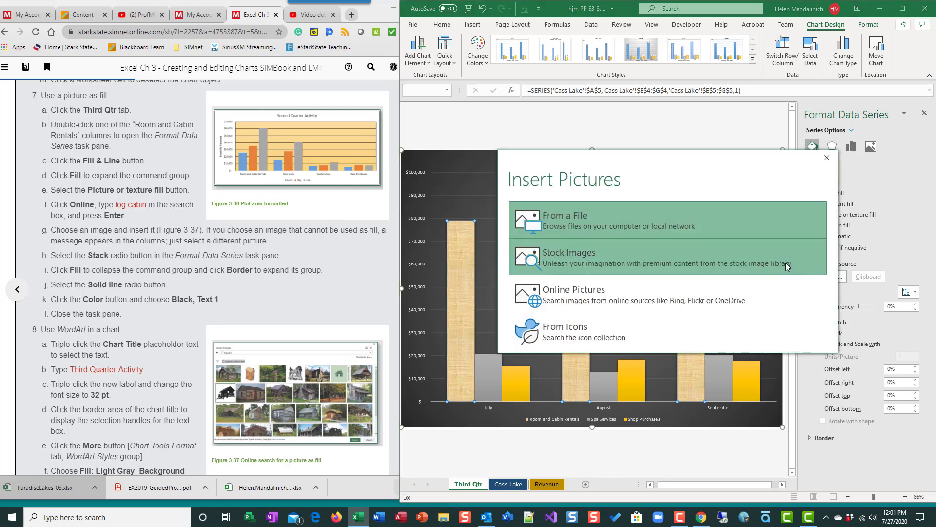
click(596, 291)
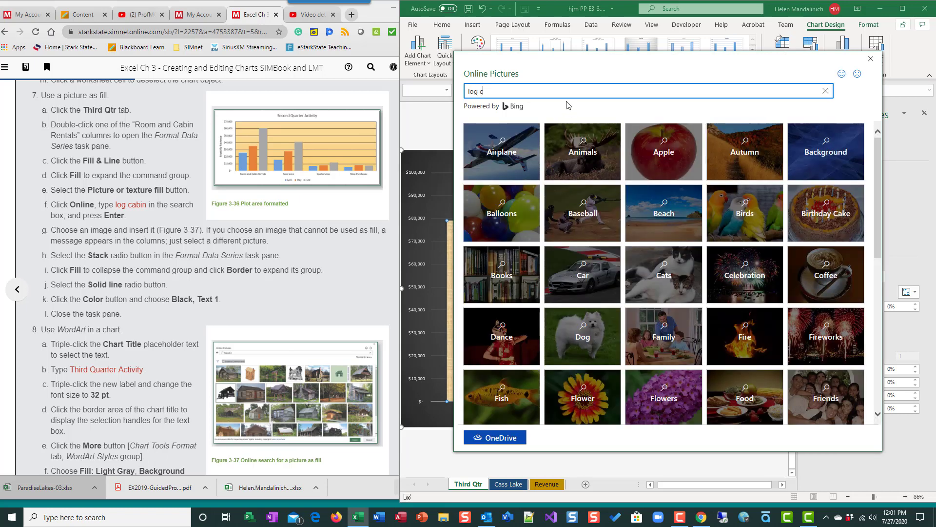
text(log cabin)
key(Return)
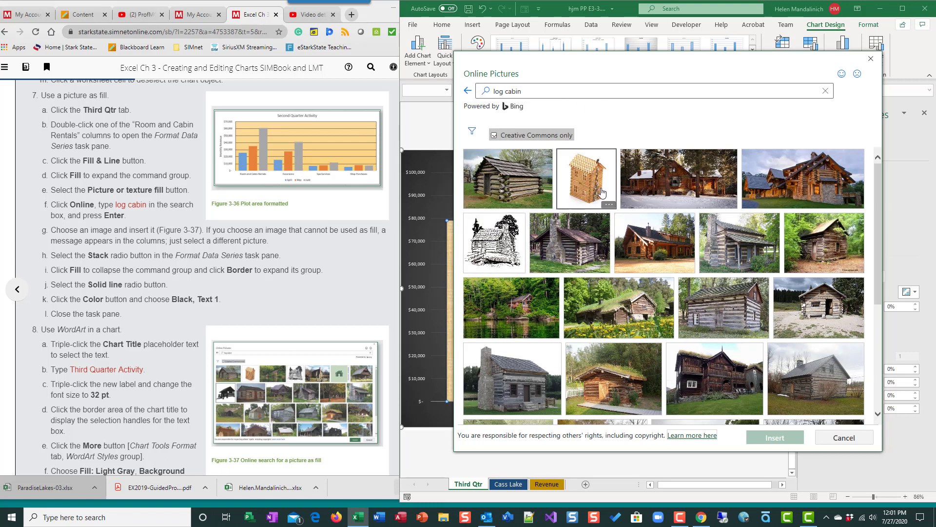
click(586, 183)
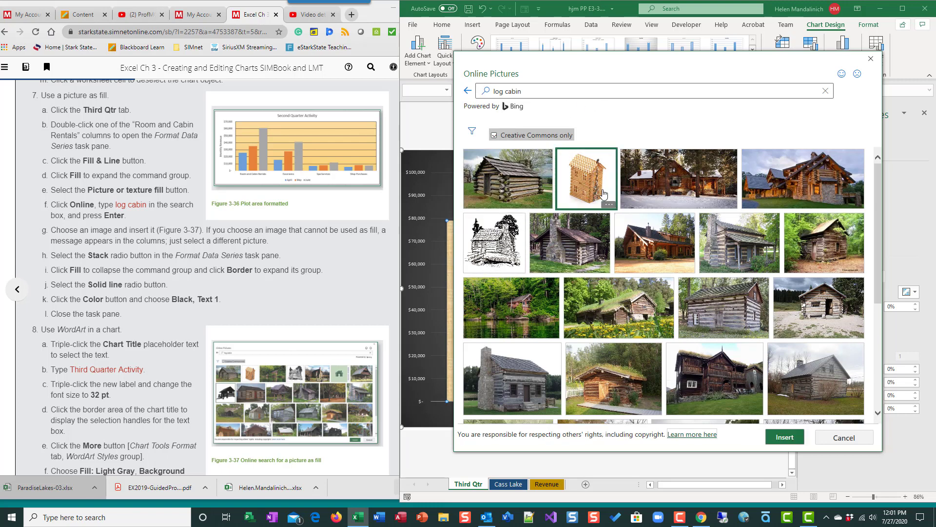
click(785, 437)
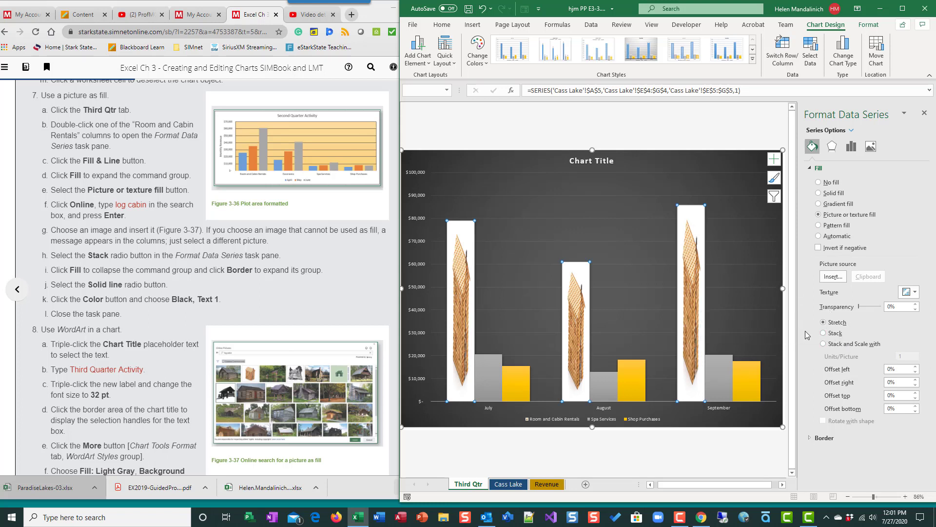
click(823, 334)
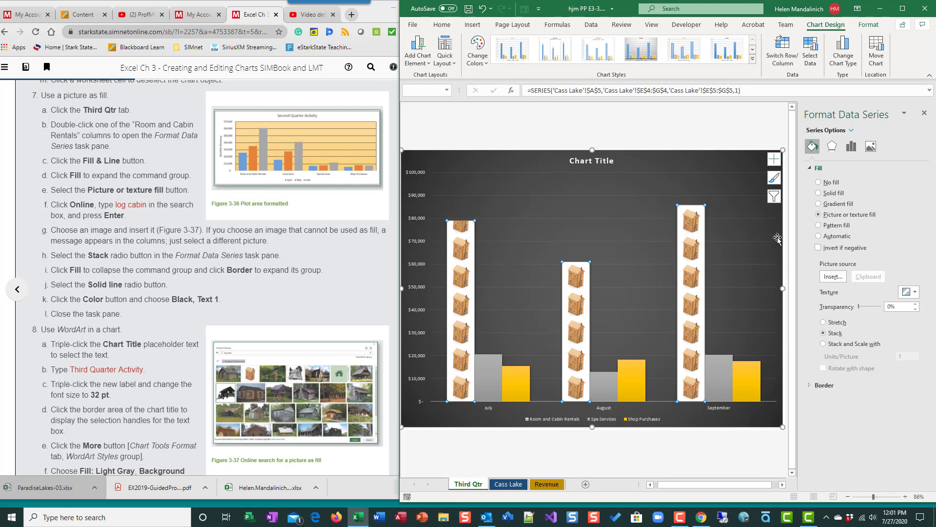
Give the Room and Cabin Rentals columns a solid Black, Text 1 border and close the formatting pane
click(811, 168)
click(812, 181)
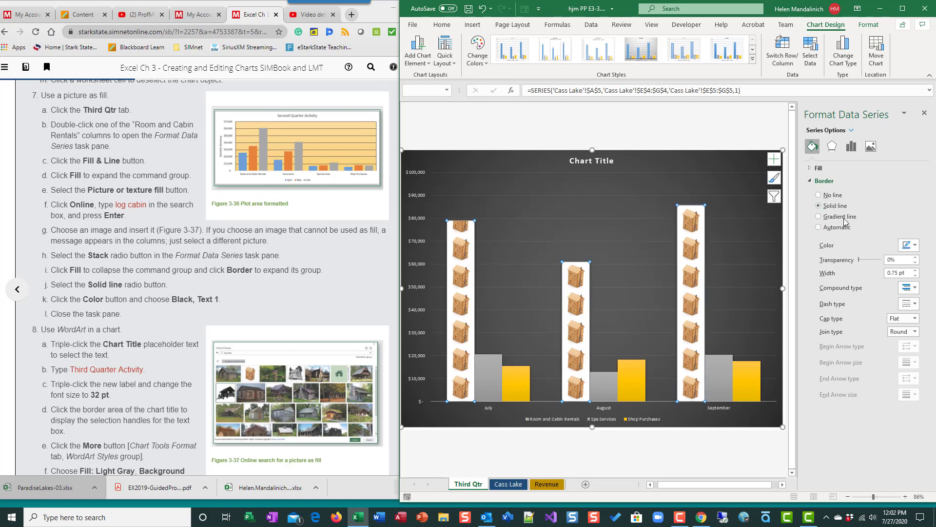
click(907, 244)
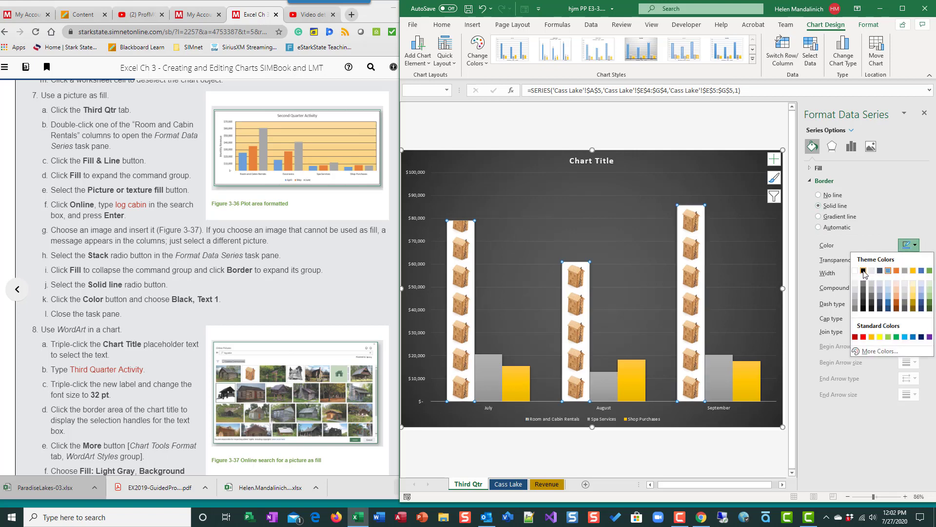
click(863, 271)
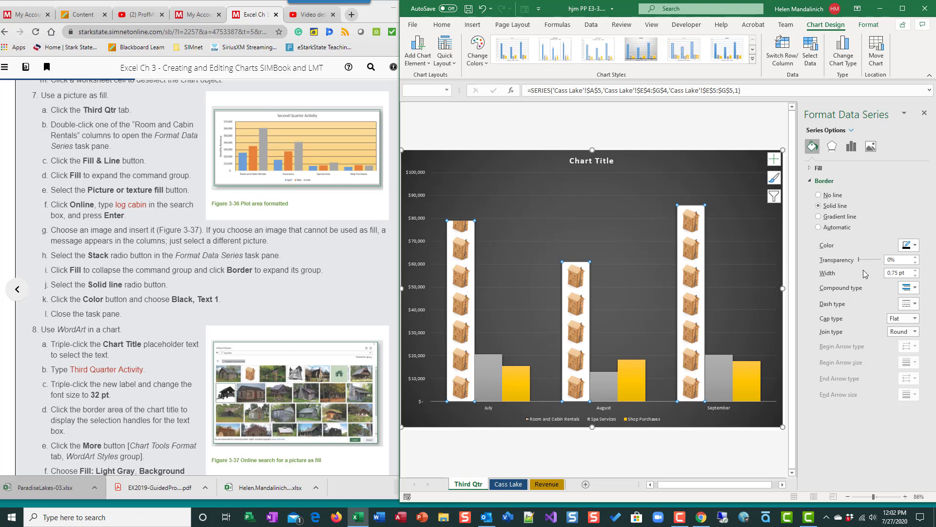
click(925, 113)
click(722, 275)
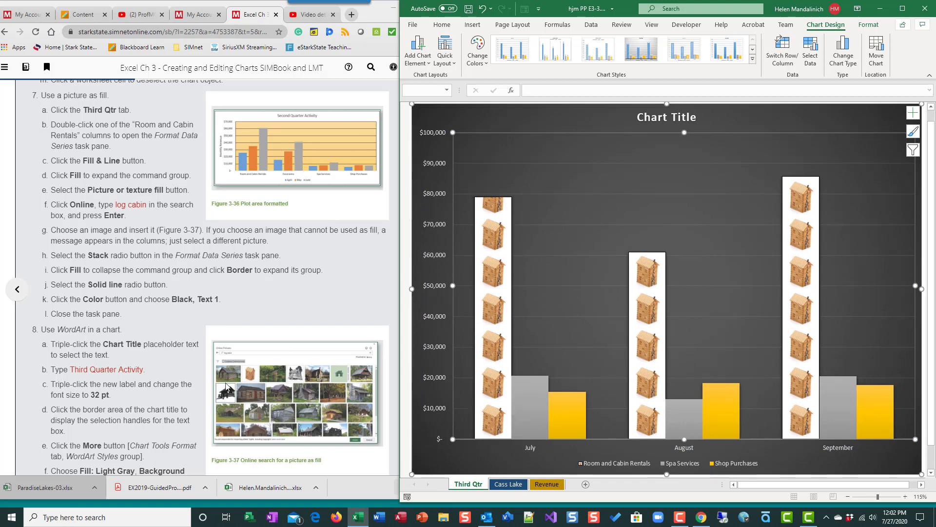
Replace the Third Qtr chart's title placeholder with Third Quarter Activity
scroll(138, 341, down, 2)
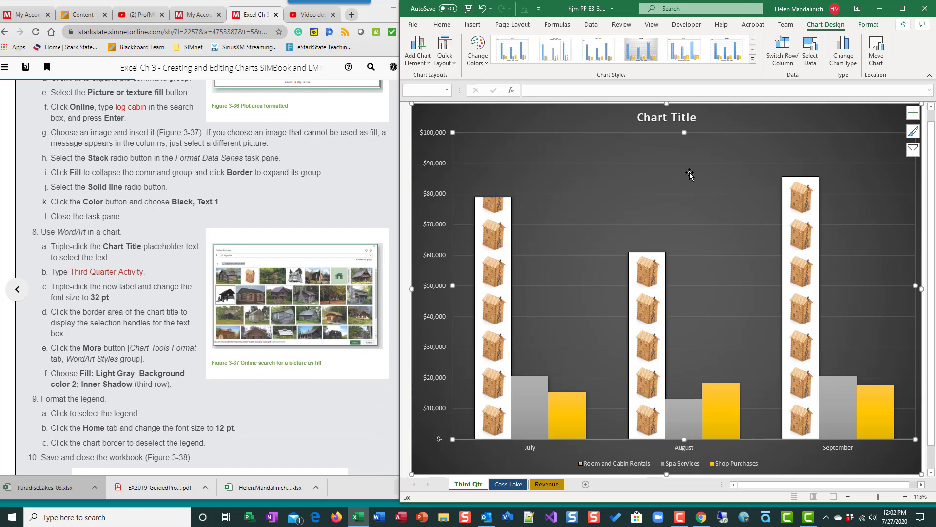
click(686, 115)
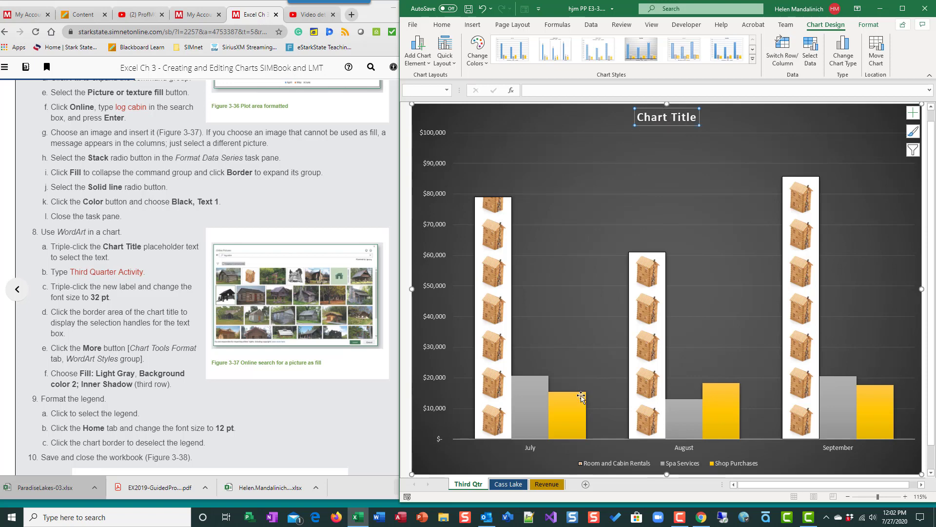
triple_click(664, 117)
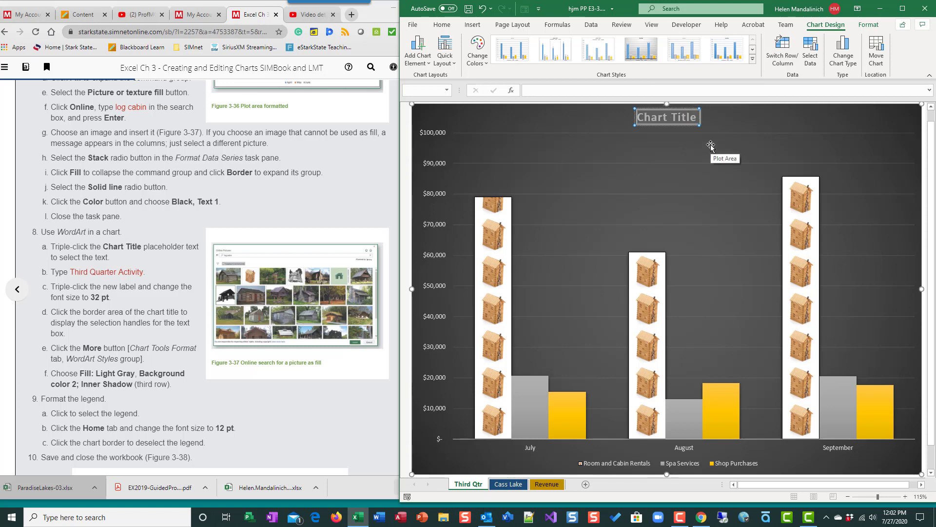
text(Third Q)
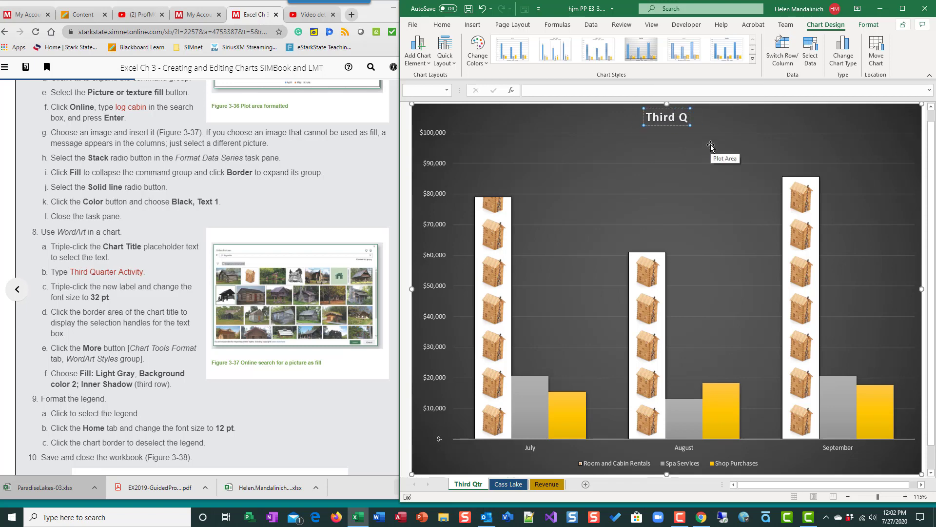
text(uarter Ac)
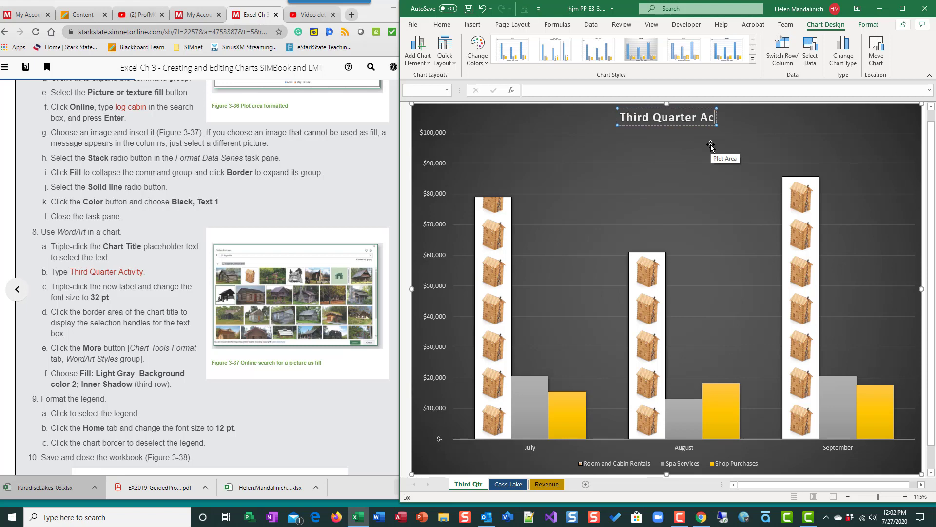
text(tivity)
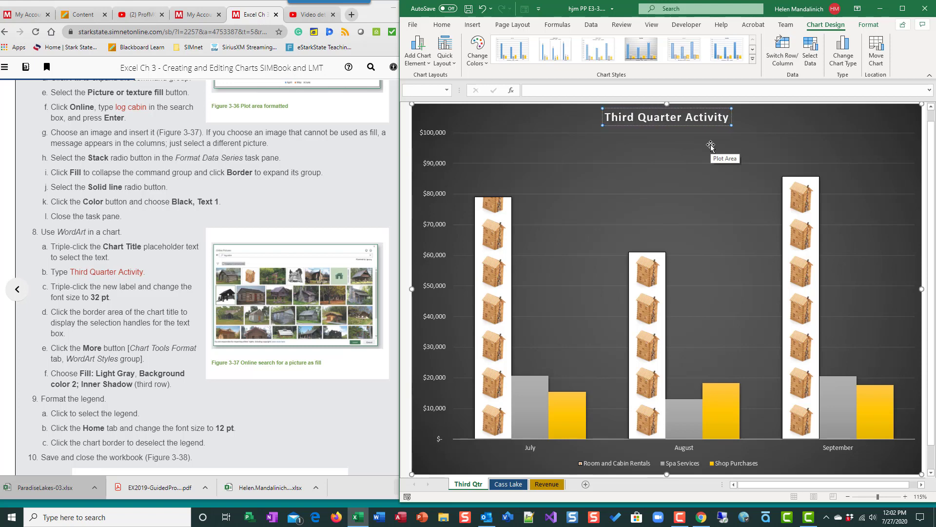
Set the font size of the Third Quarter Activity chart title to 32 pt
triple_click(687, 113)
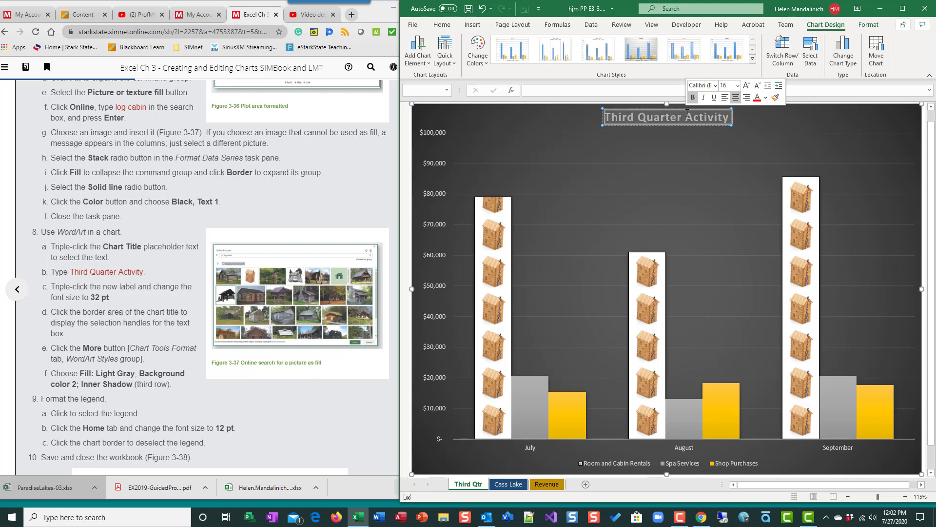
click(737, 87)
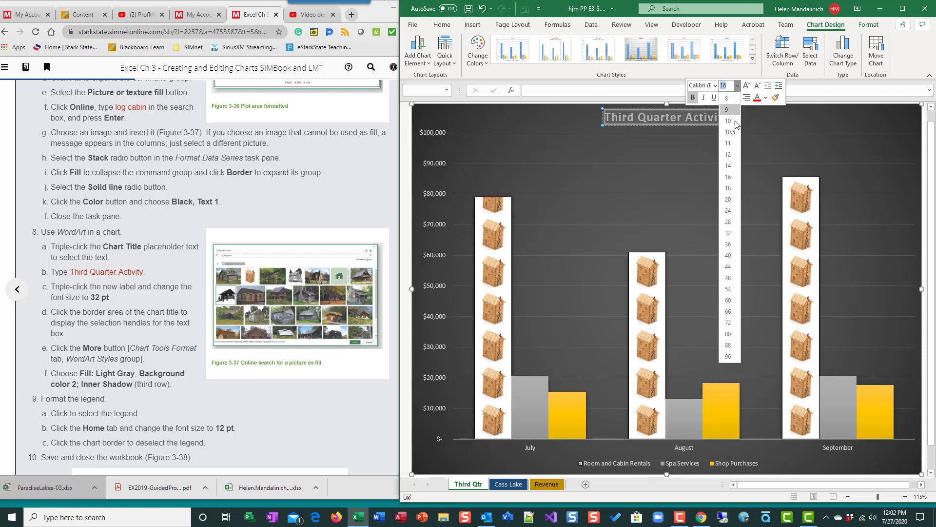
click(731, 234)
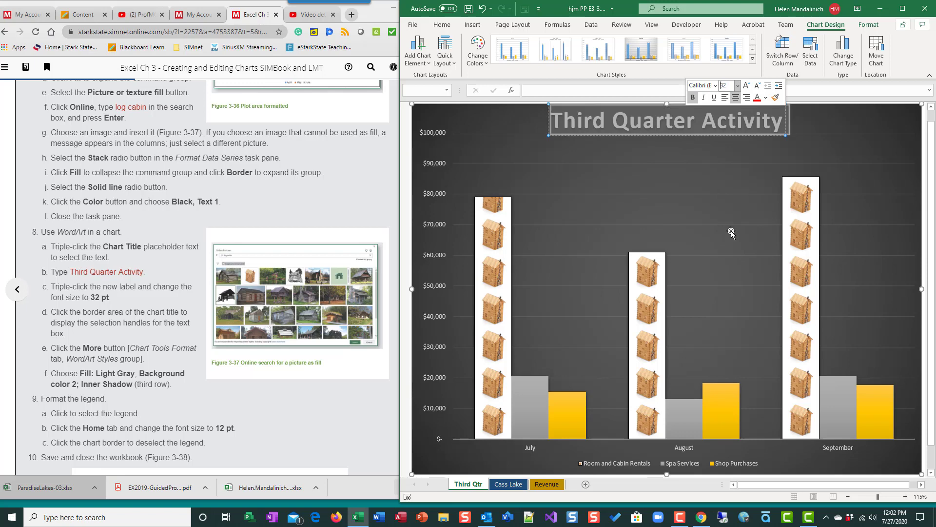
Apply the WordArt style Fill: Light Gray, Background color 2; Inner Shadow to the whole Third Qtr chart title
click(782, 129)
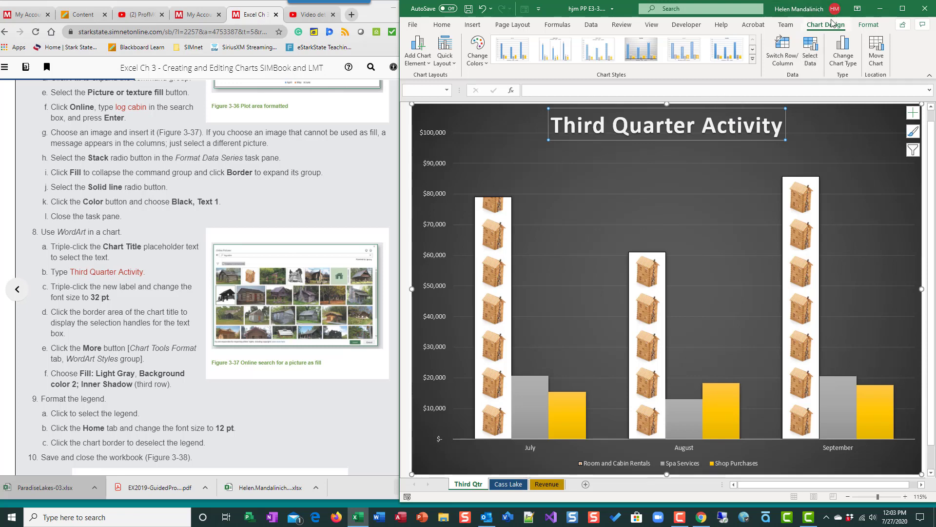
click(868, 27)
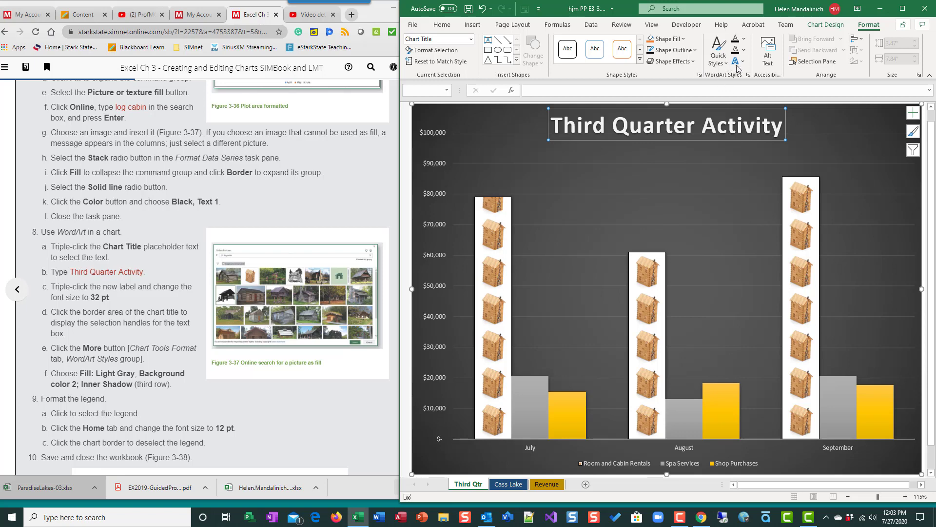
click(723, 58)
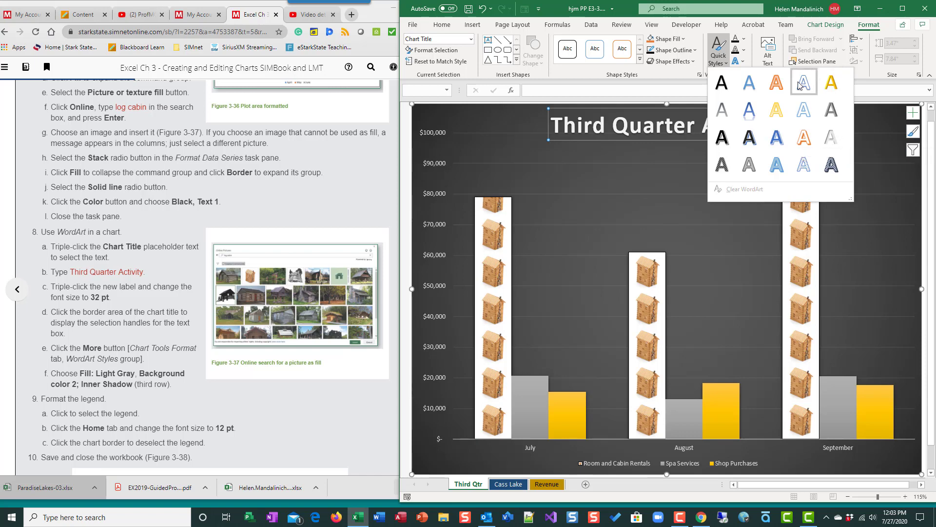
click(831, 137)
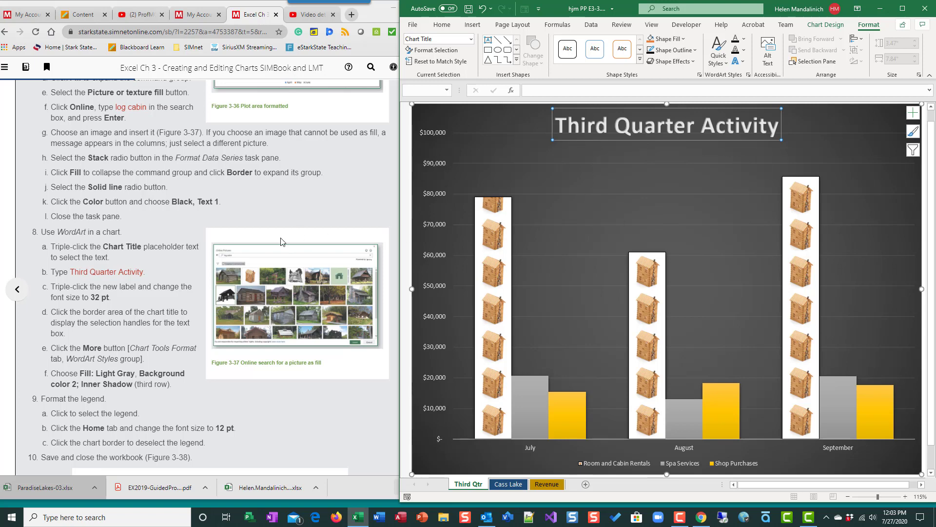
Set the Third Qtr chart legend's font size to 12 pt and save the workbook
scroll(281, 241, down, 4)
scroll(735, 255, down, 1)
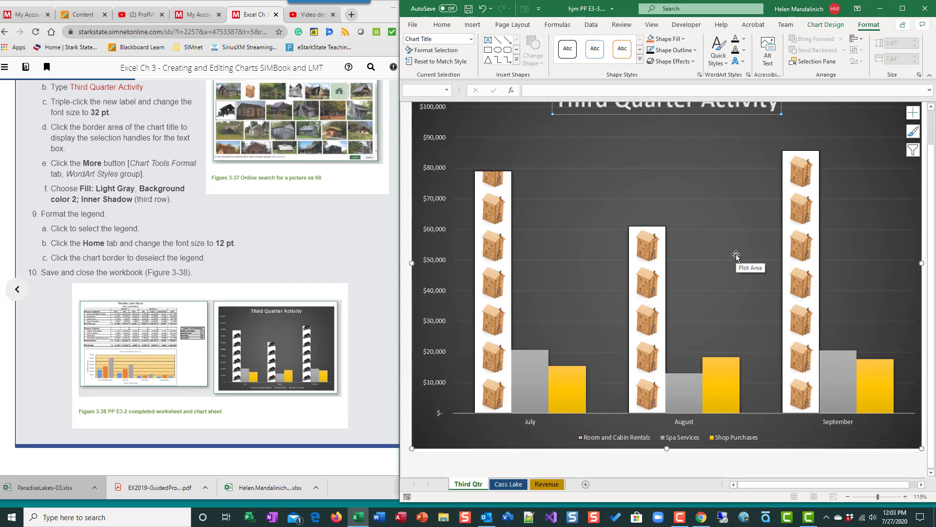
click(626, 442)
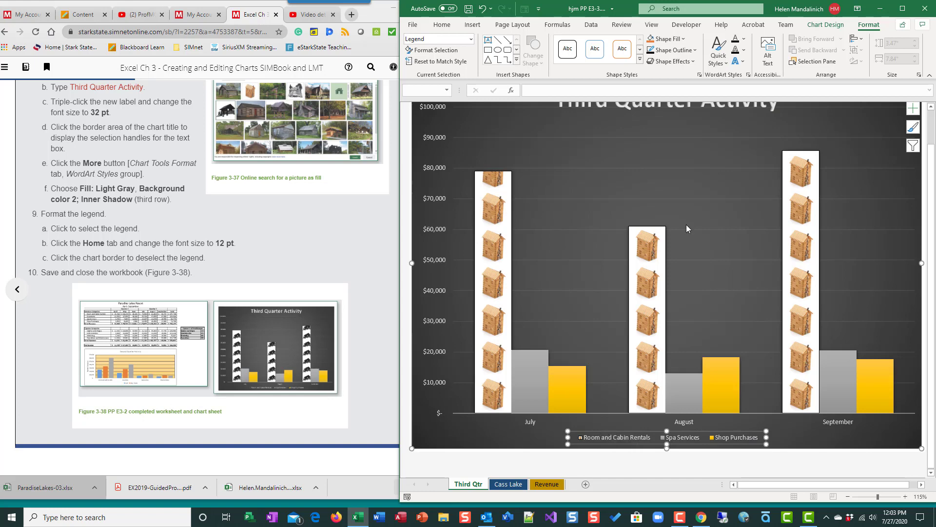
click(442, 24)
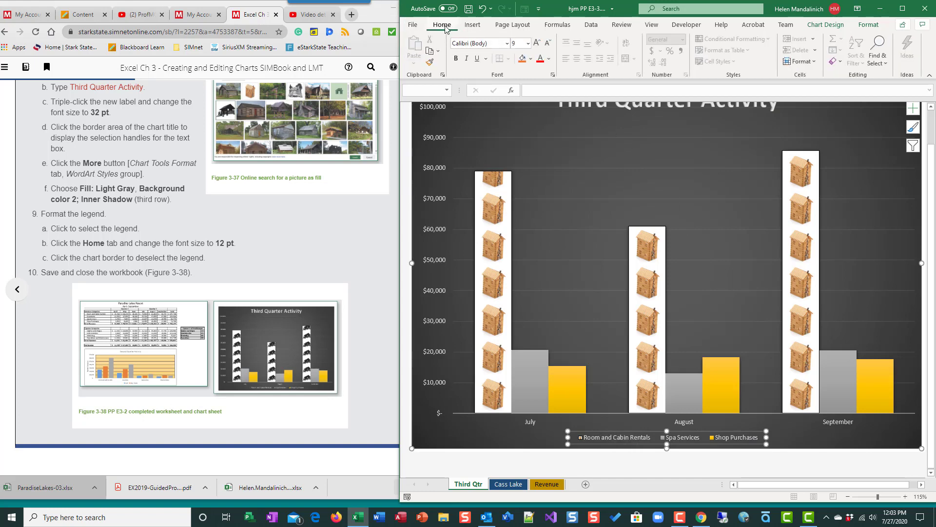
click(527, 43)
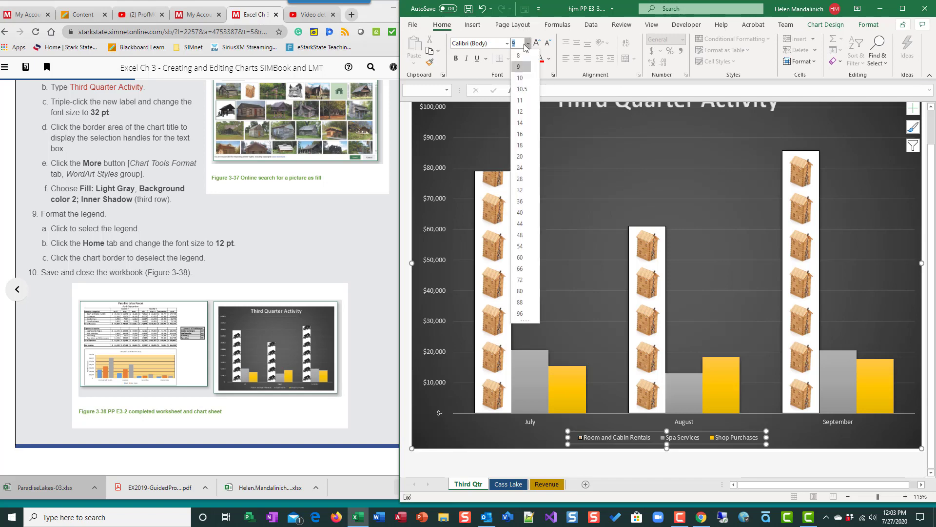
click(521, 111)
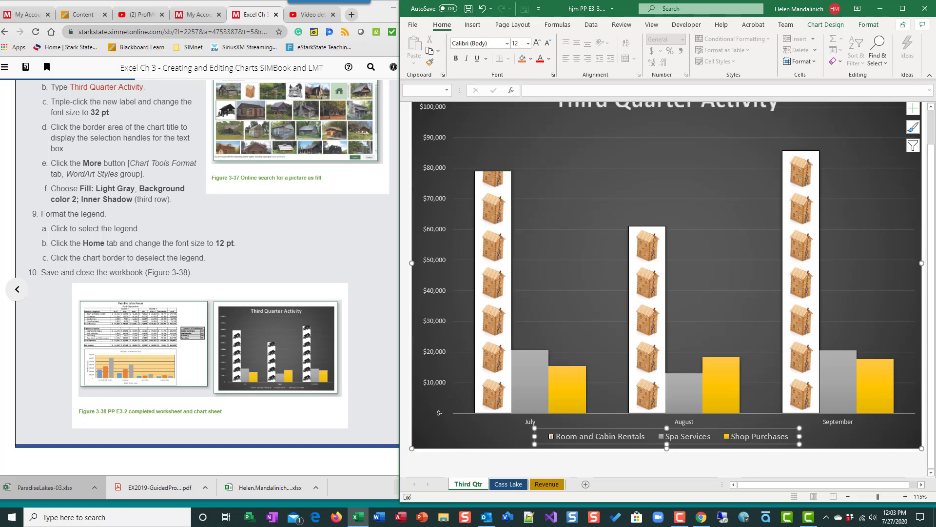
click(468, 8)
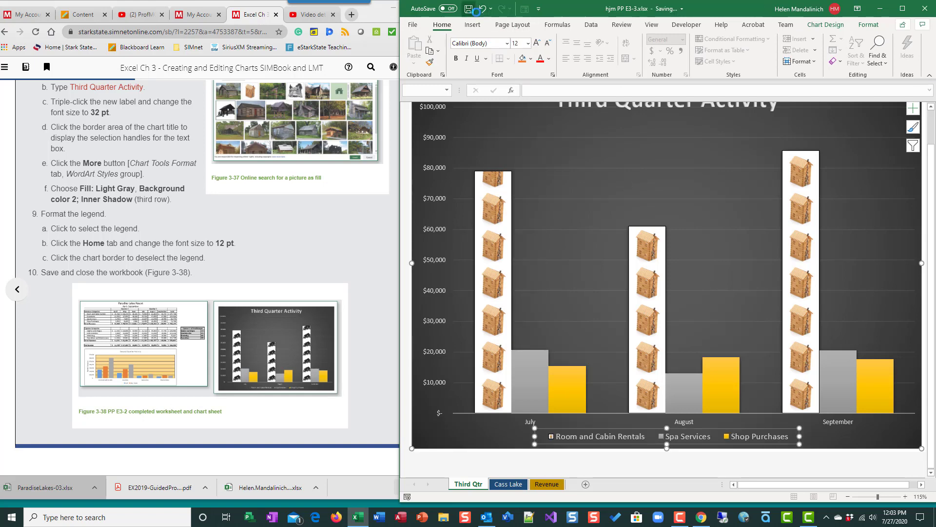
Compare the charts on the Cass Lake and Third Qtr sheets with the project instructions and the completed example figure
click(510, 484)
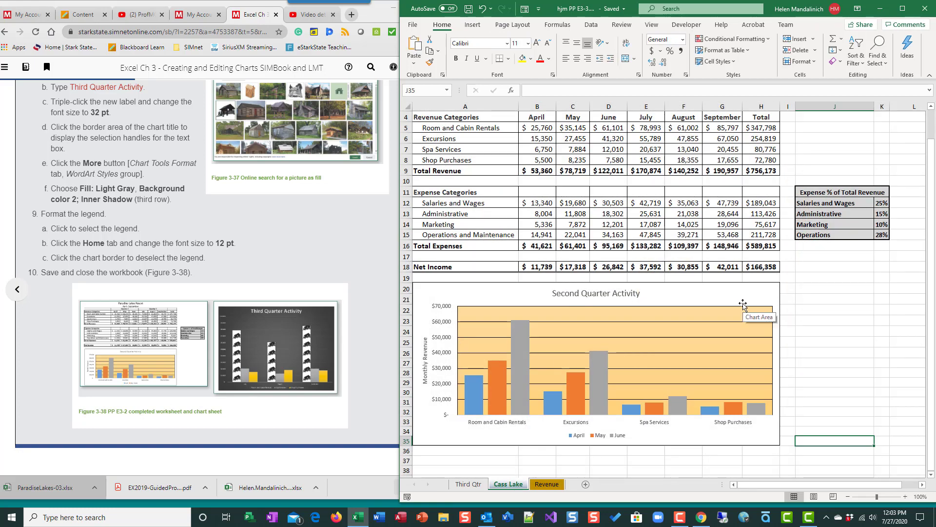
click(471, 484)
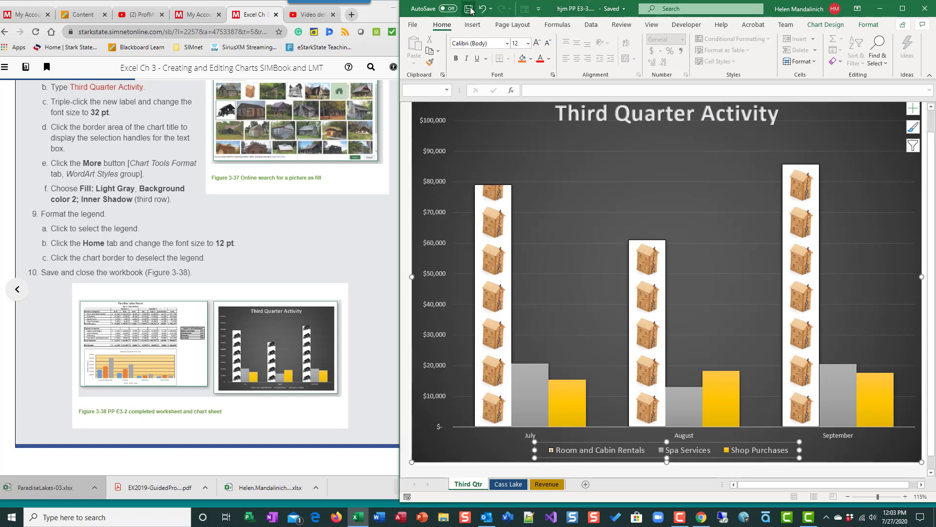
scroll(321, 317, up, 2)
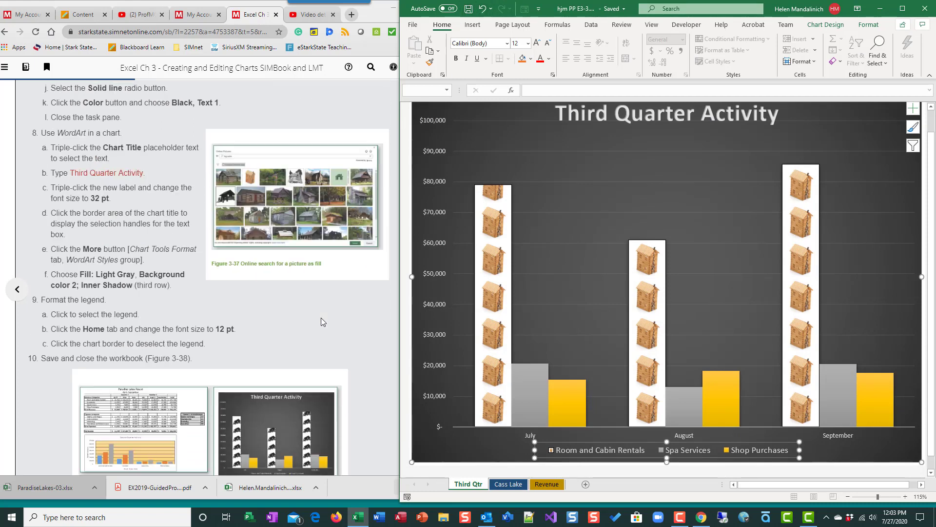
scroll(321, 317, down, 2)
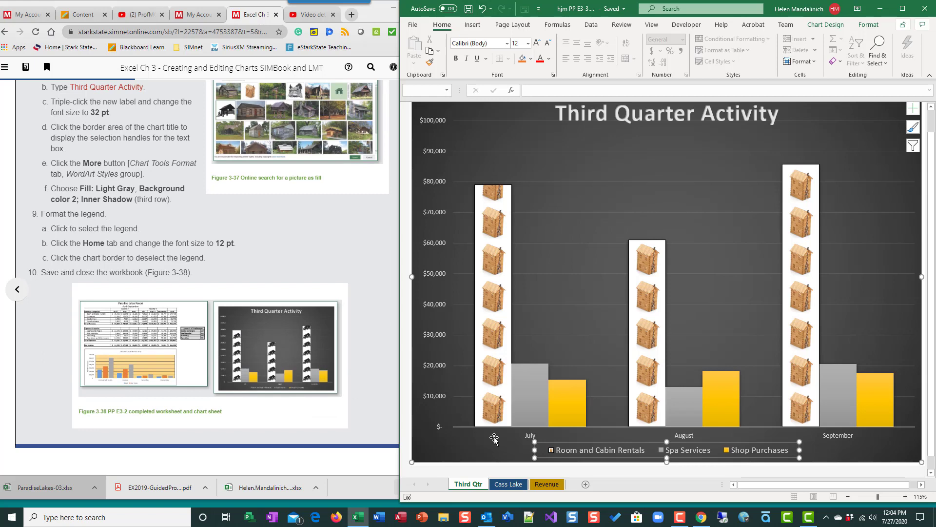
click(502, 484)
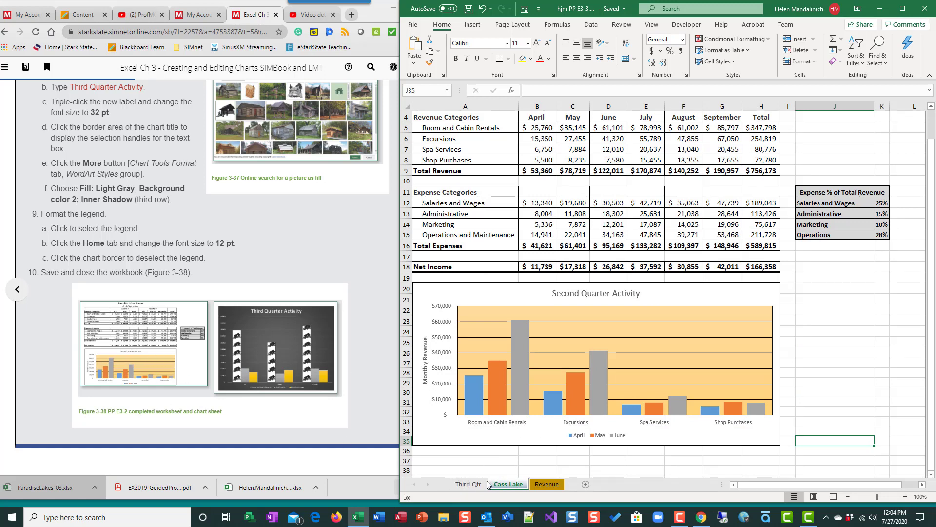
click(468, 484)
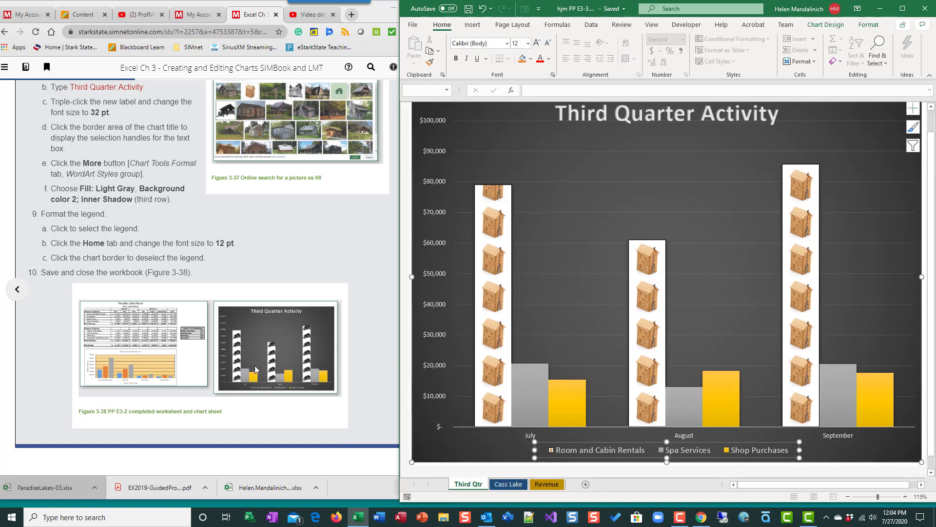